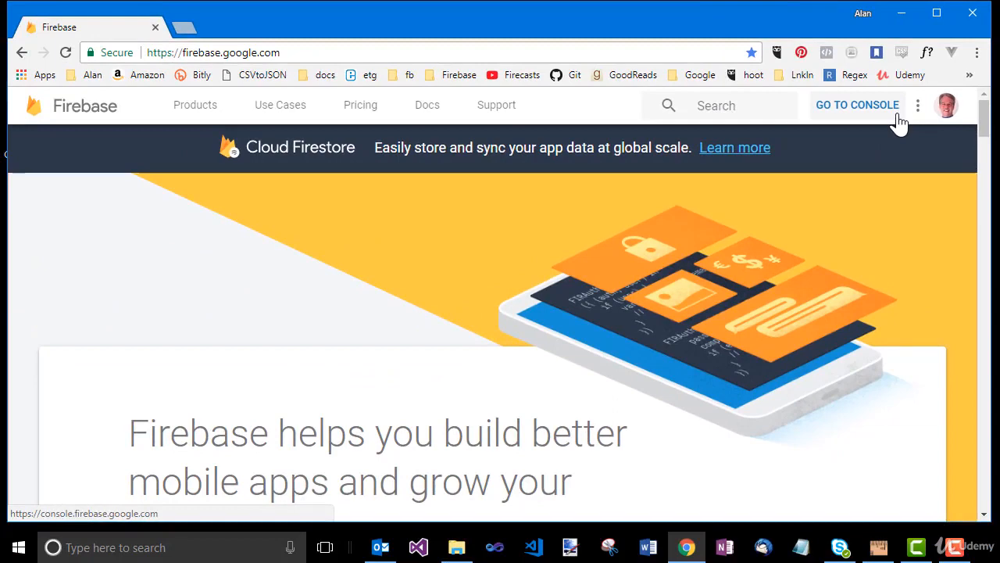
Step: Open the Firebase console and create a new project named collex
{"action": "left_click", "coordinate": [897, 114]}
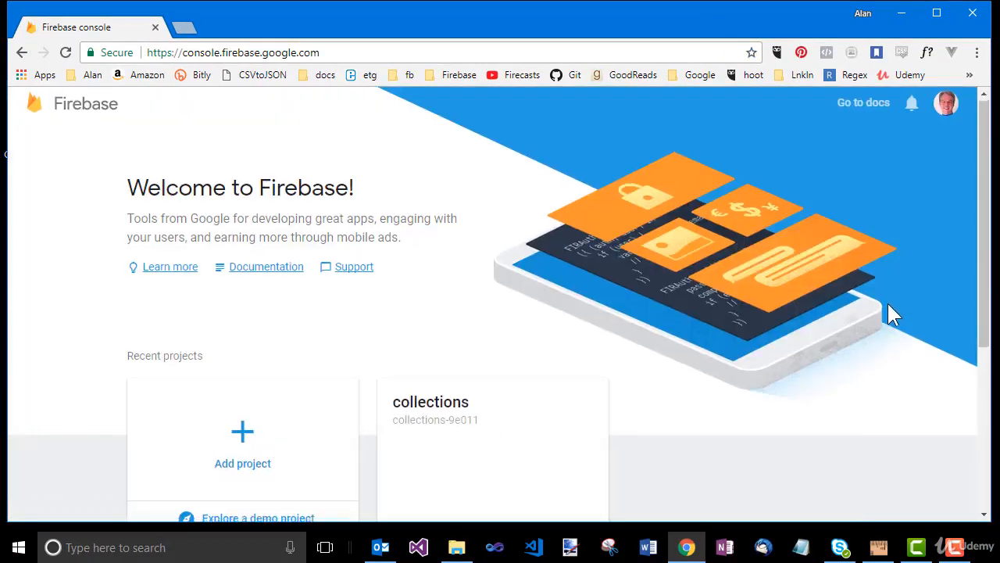
{"action": "scroll", "coordinate": [888, 312], "scroll_direction": "down", "scroll_amount": 1}
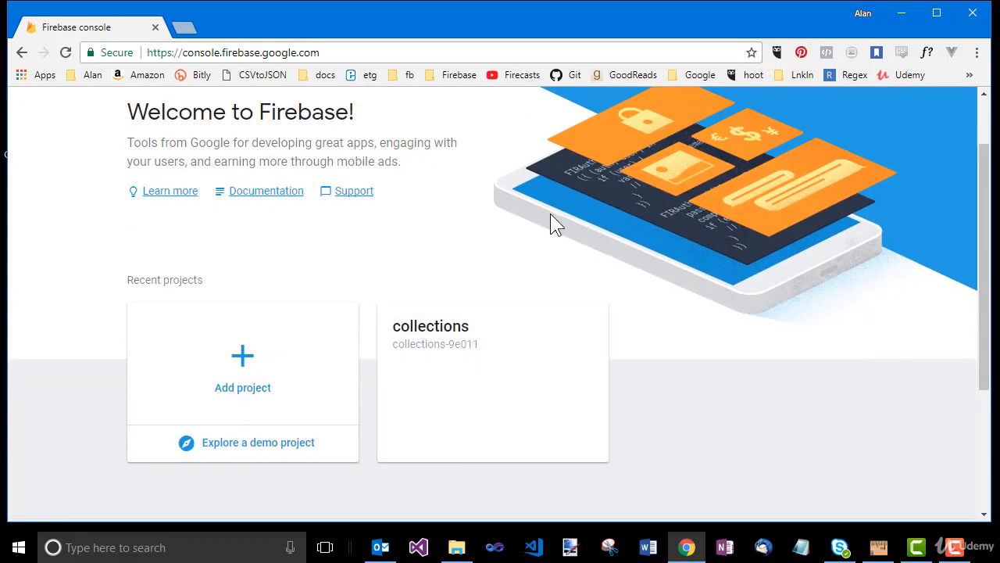
{"action": "left_click", "coordinate": [242, 402]}
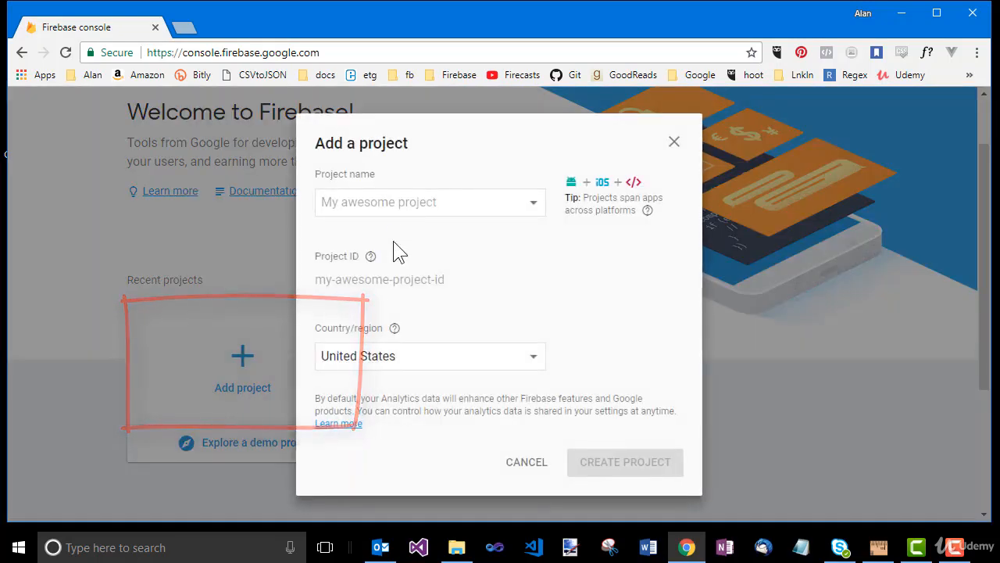
{"action": "left_click", "coordinate": [411, 202]}
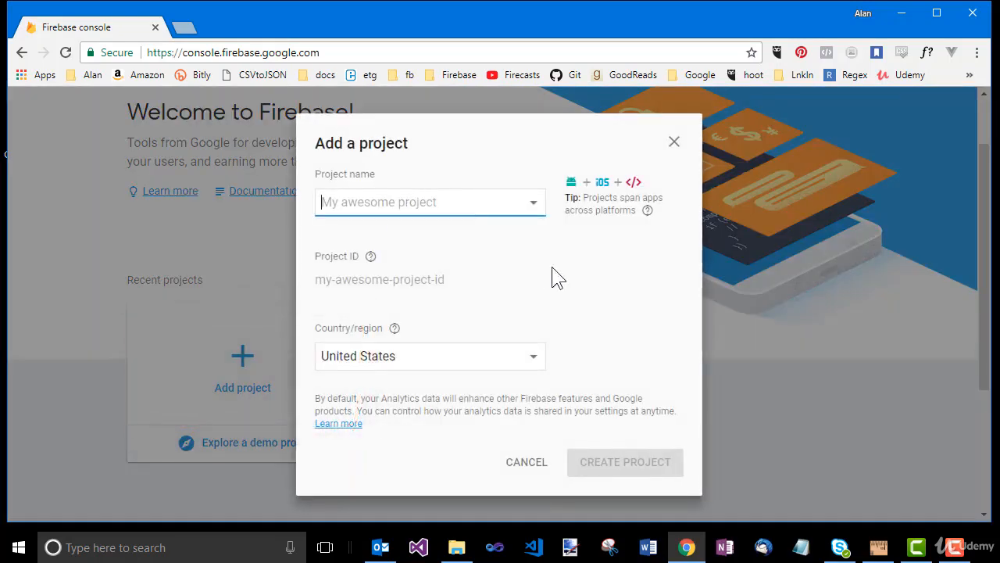
{"action": "type", "text": "co"}
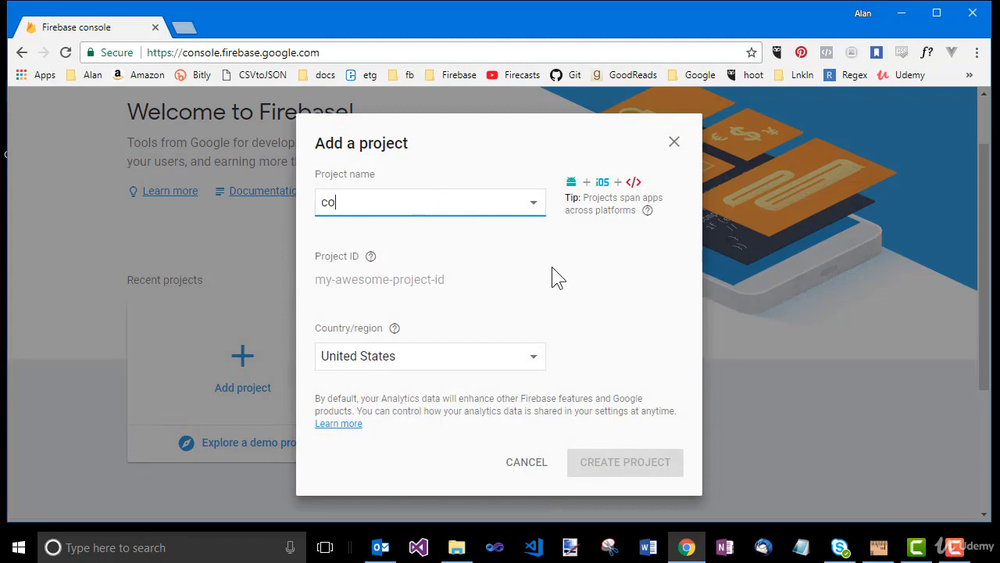
{"action": "type", "text": "llex"}
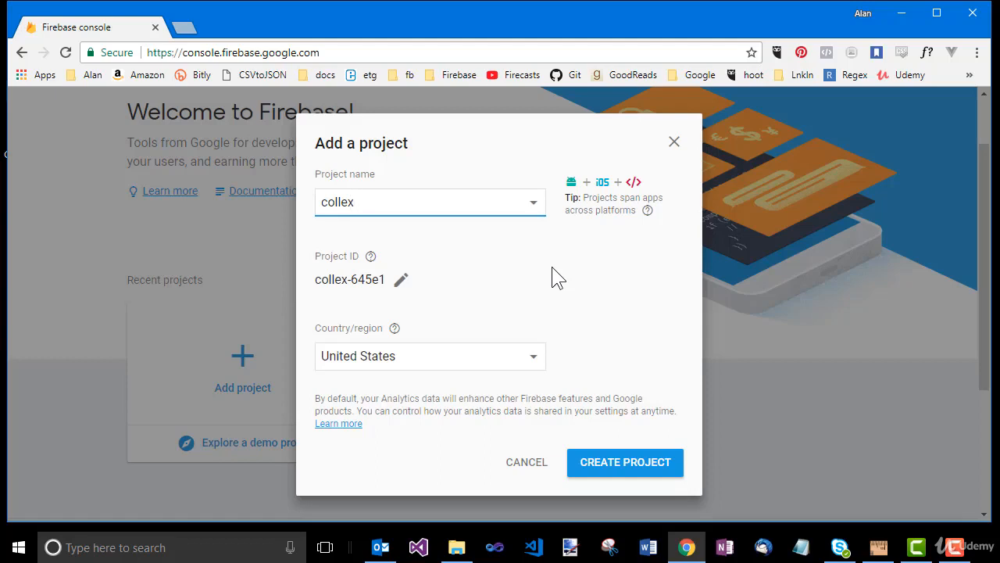
{"action": "left_click", "coordinate": [627, 479]}
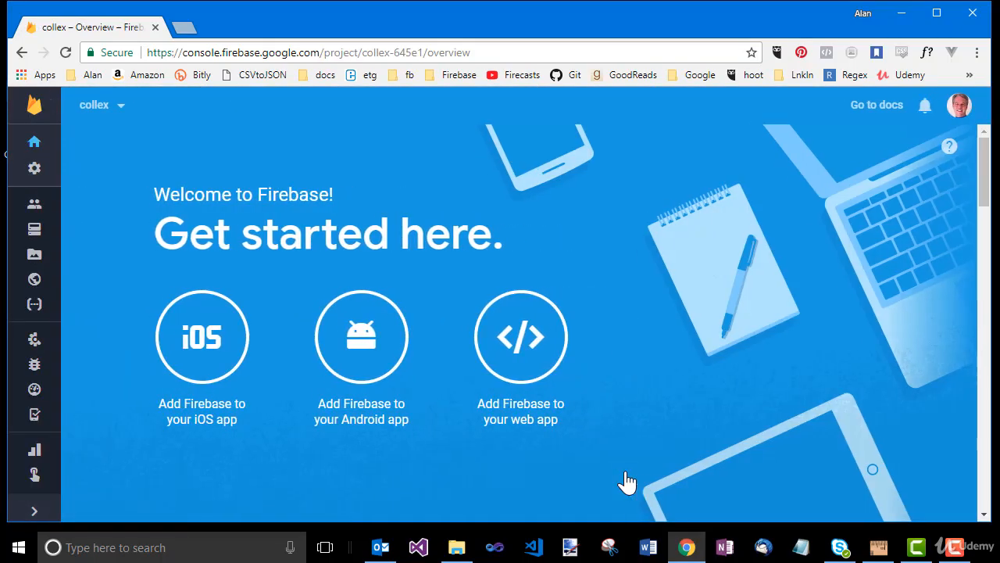
Step: Browse the project's available services and get started with the Realtime Database
{"action": "scroll", "coordinate": [674, 314], "scroll_direction": "down", "scroll_amount": 2}
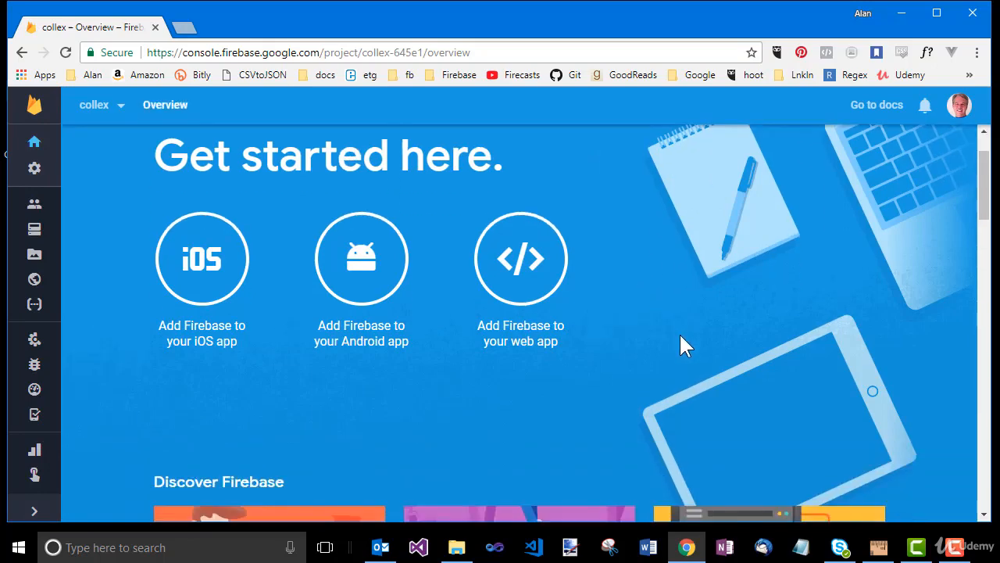
{"action": "scroll", "coordinate": [682, 344], "scroll_direction": "down", "scroll_amount": 3}
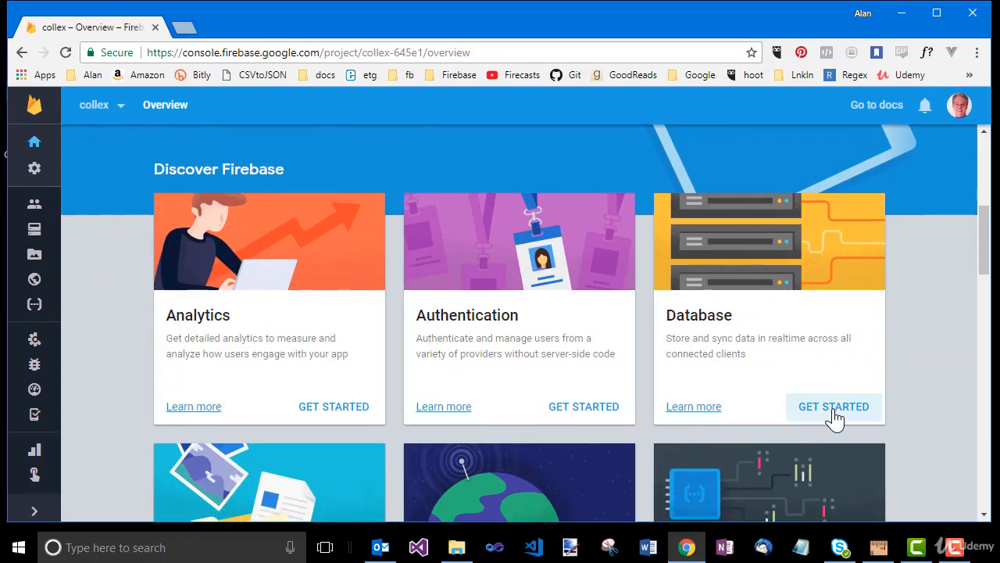
{"action": "scroll", "coordinate": [834, 418], "scroll_direction": "down", "scroll_amount": 3}
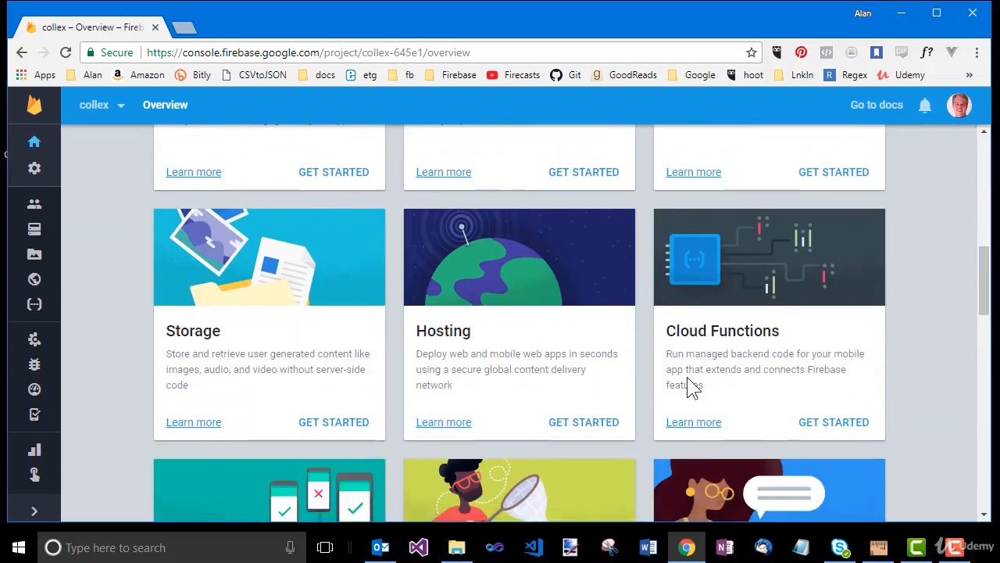
{"action": "scroll", "coordinate": [688, 383], "scroll_direction": "up", "scroll_amount": 1}
{"action": "scroll", "coordinate": [688, 383], "scroll_direction": "up", "scroll_amount": 2}
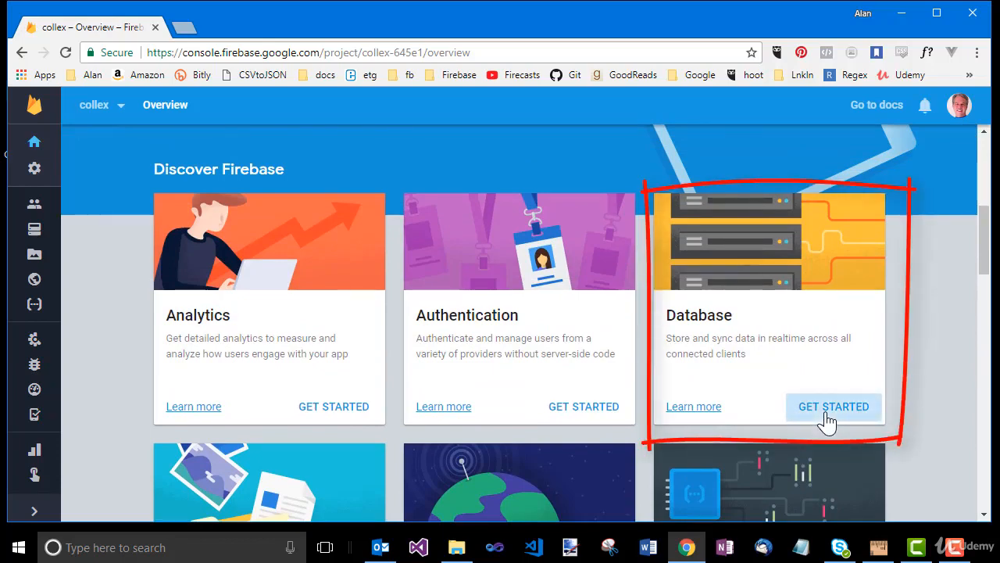
{"action": "left_click", "coordinate": [826, 420]}
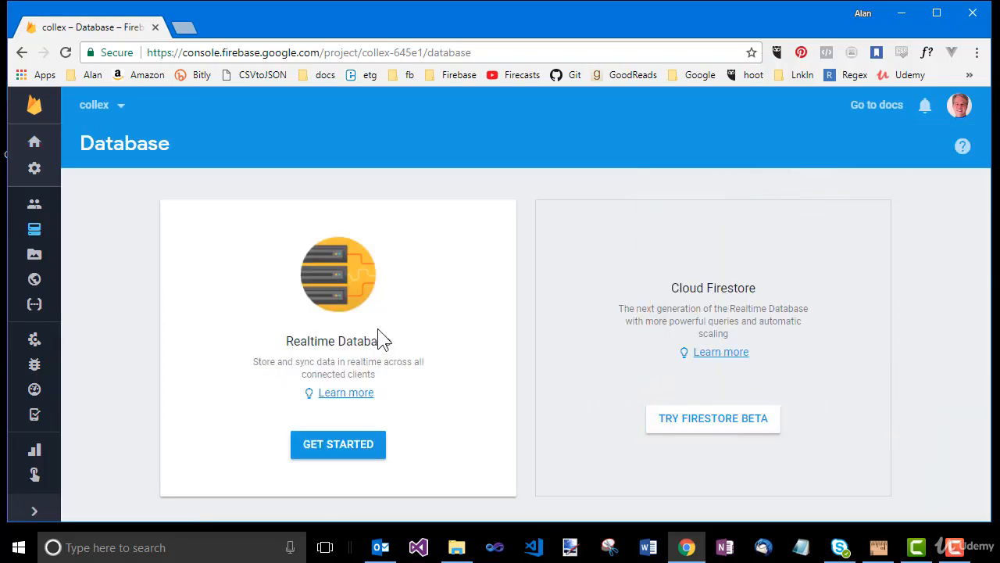
{"action": "left_click", "coordinate": [366, 462]}
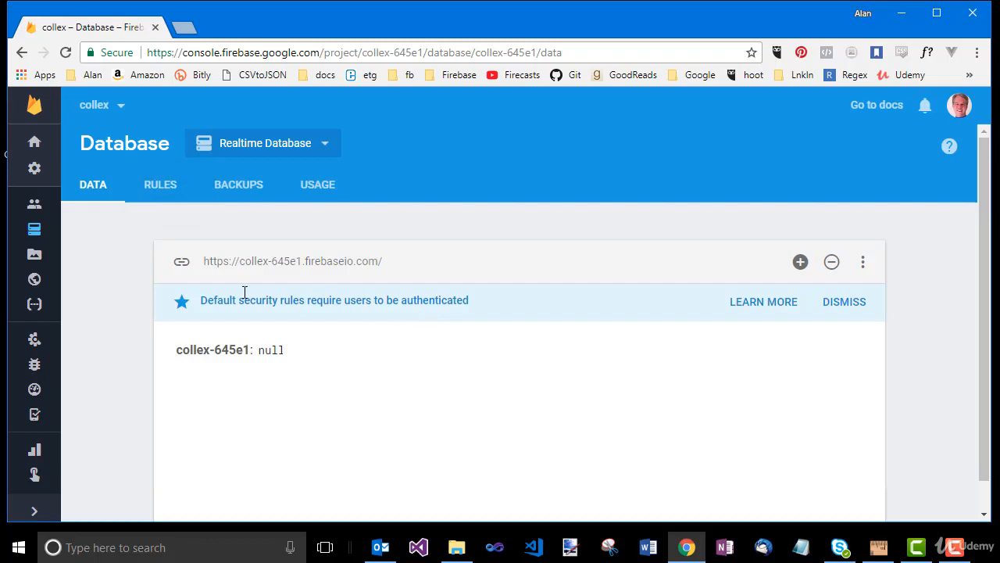
Step: Set the database's ".read" security rule to true, publish the rules, and return to the data view
{"action": "left_click", "coordinate": [159, 197]}
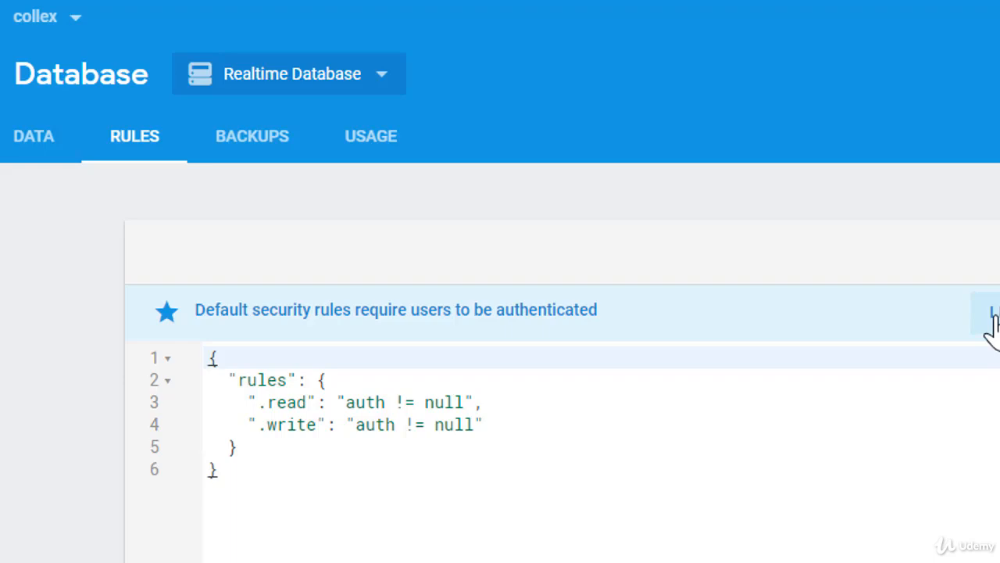
{"action": "left_click", "coordinate": [338, 401]}
{"action": "left_click_drag", "start_coordinate": [338, 402], "coordinate": [473, 399]}
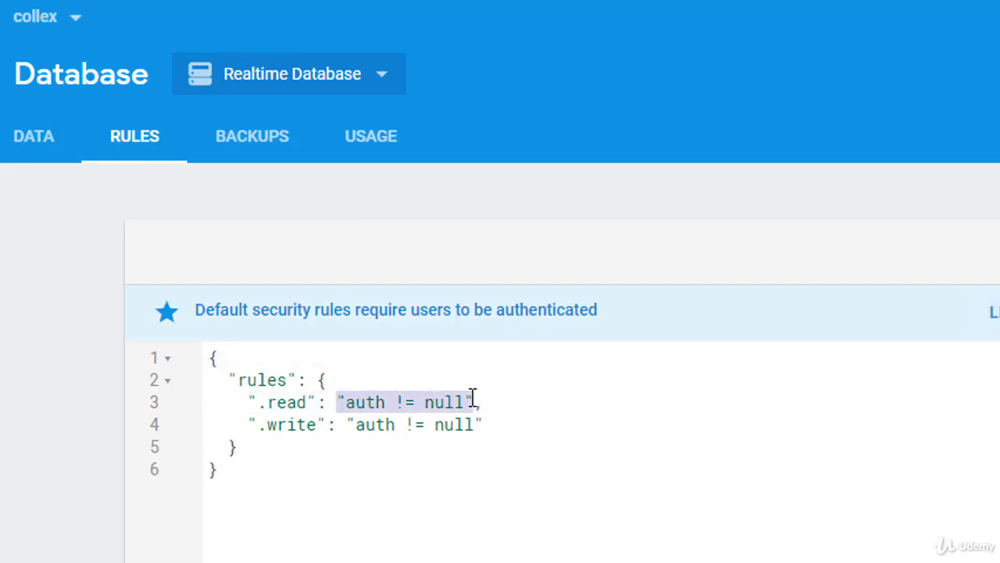
{"action": "type", "text": "true,"}
{"action": "left_click", "coordinate": [508, 381]}
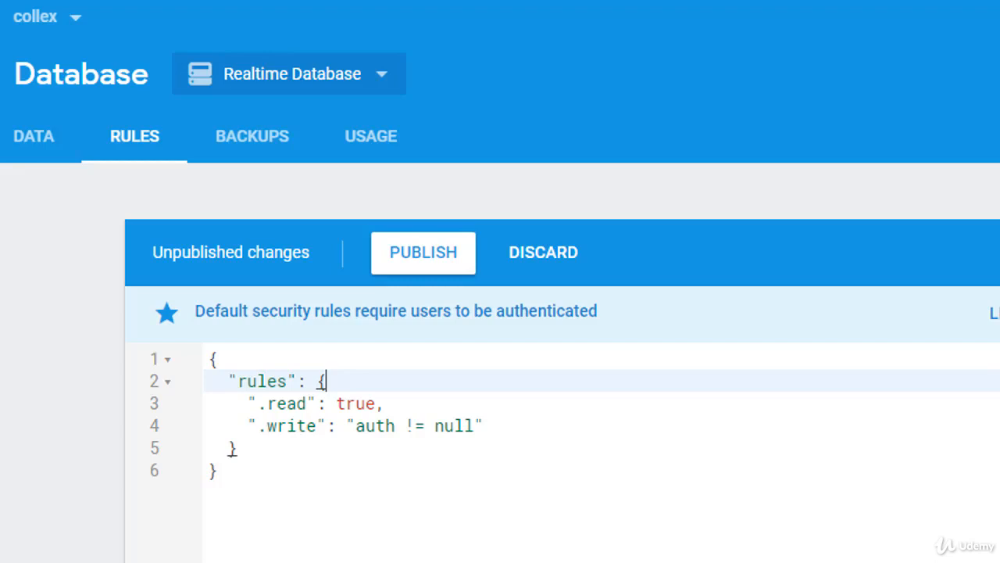
{"action": "left_click", "coordinate": [423, 263]}
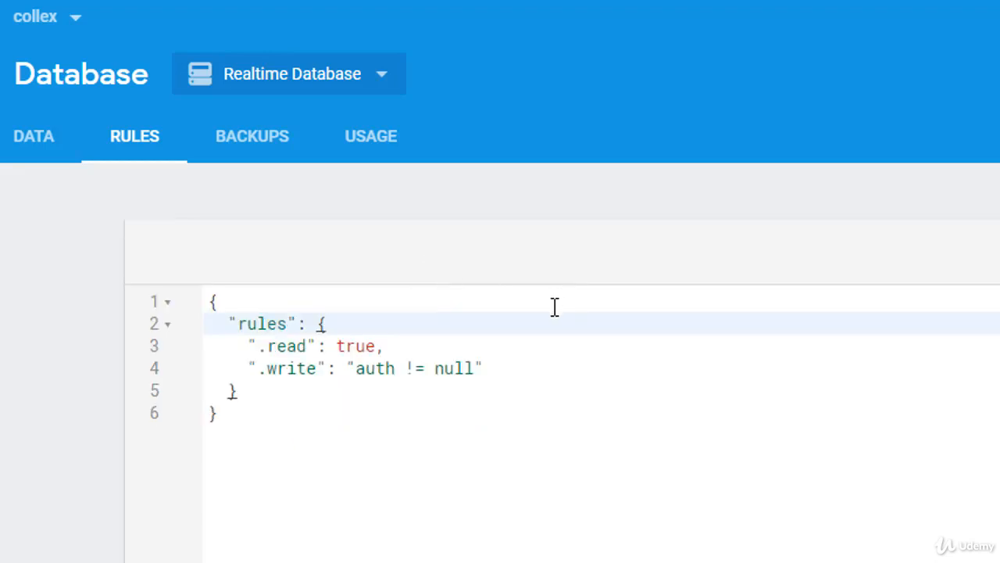
{"action": "left_click", "coordinate": [33, 149]}
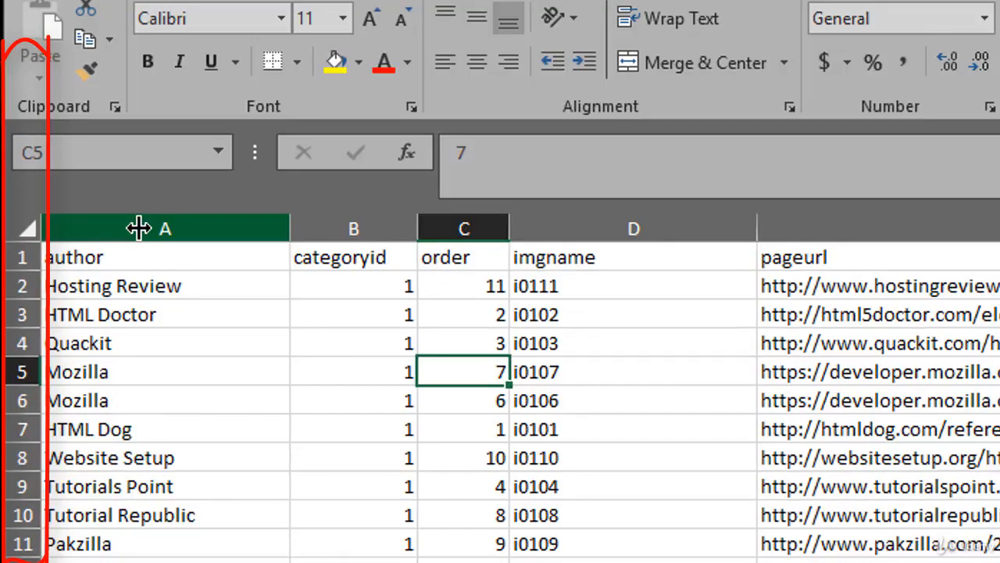
Step: In Excel, insert a new column before the author column and give it the header "key"
{"action": "right_click", "coordinate": [144, 40]}
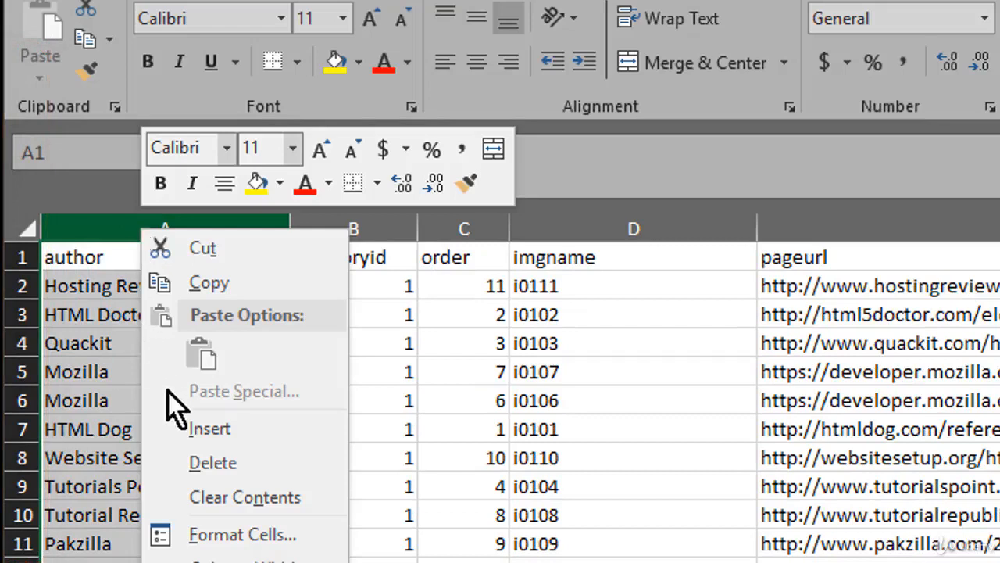
{"action": "left_click", "coordinate": [199, 428]}
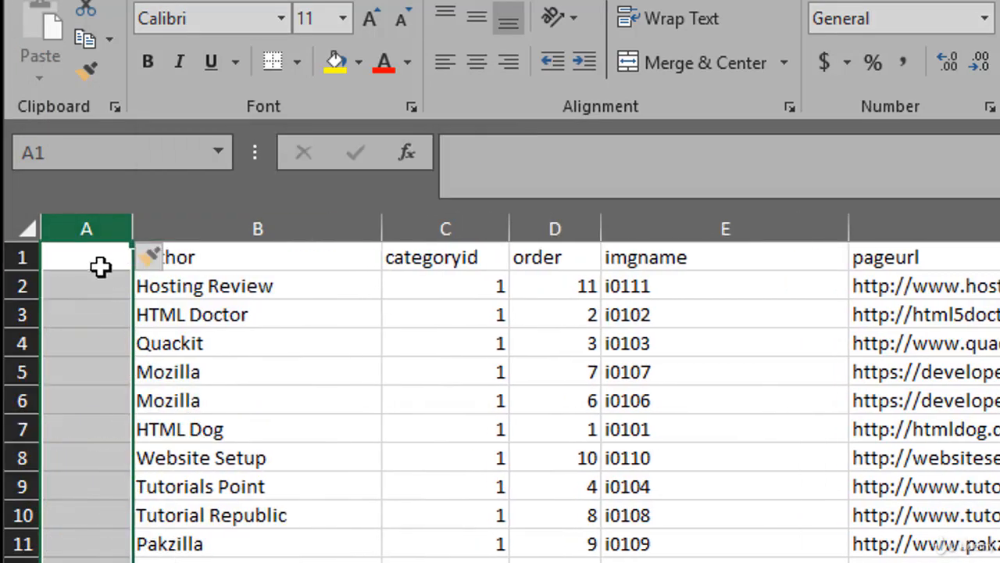
{"action": "left_click", "coordinate": [89, 260]}
{"action": "type", "text": "key"}
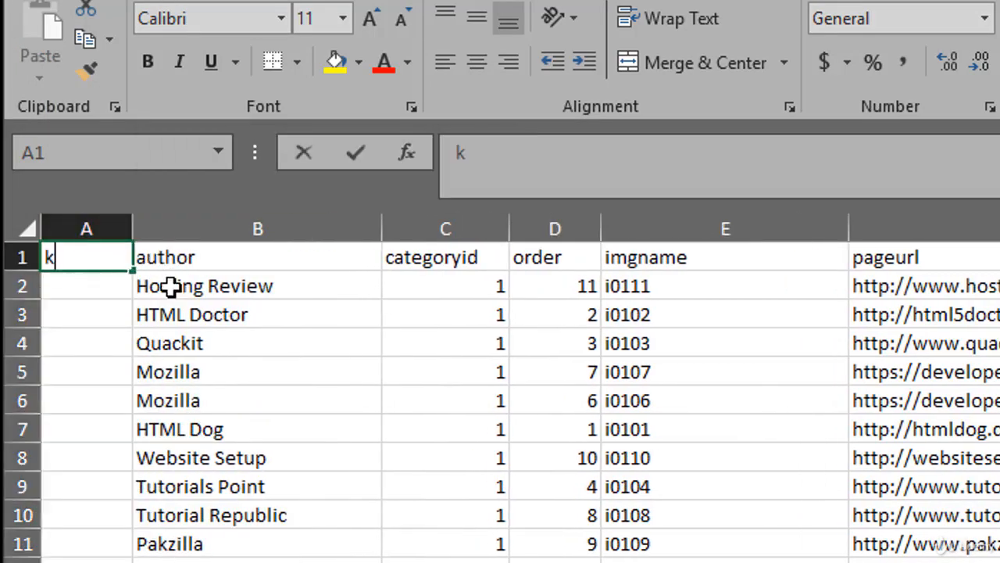
Step: Enter the formula =ROW() in the first data cell of the key column, A2
{"action": "left_click", "coordinate": [91, 285]}
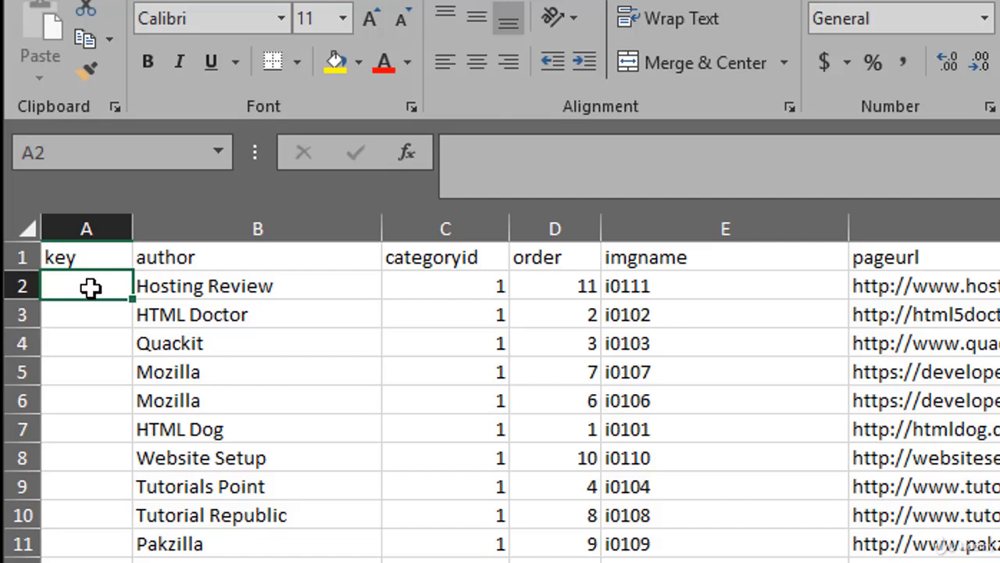
{"action": "type", "text": "=ROW()"}
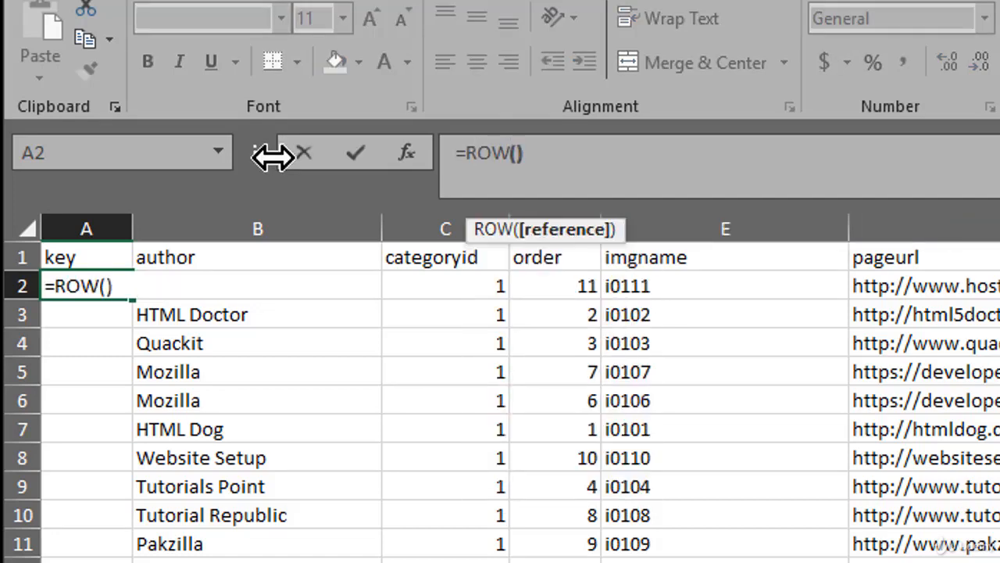
{"action": "key", "text": "Return"}
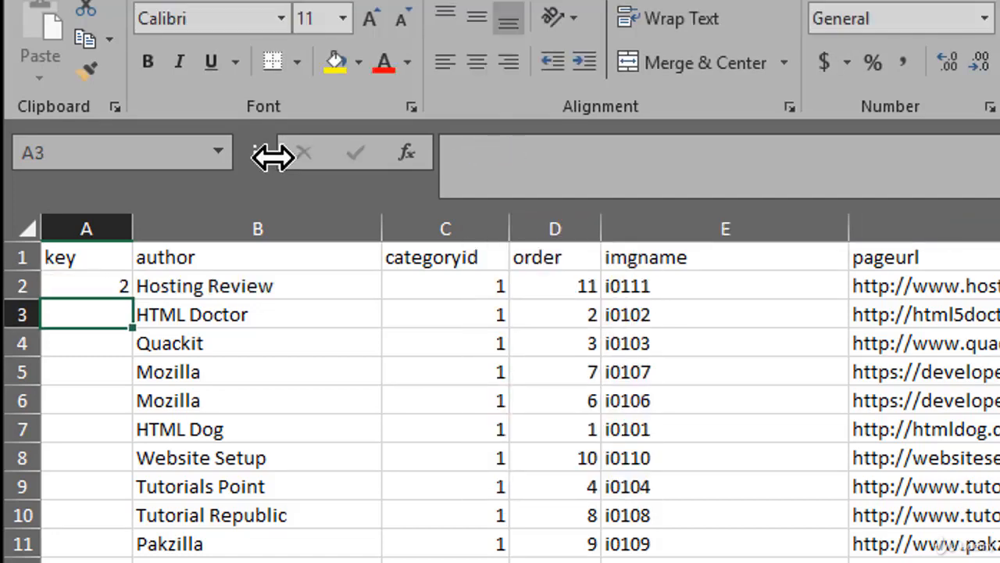
Step: Edit the formula in cell A2 so that it reads =ROW()-1
{"action": "left_click", "coordinate": [107, 287]}
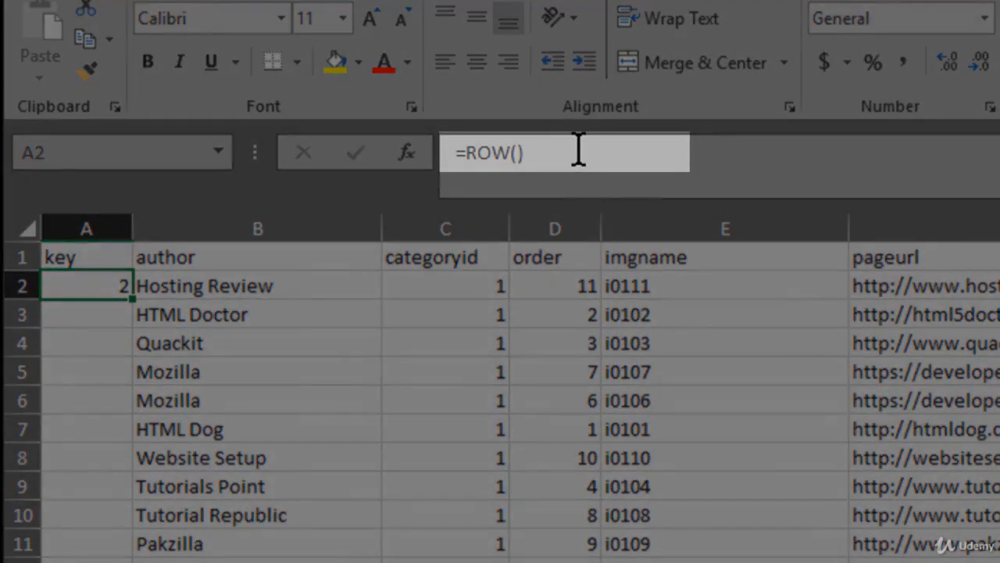
{"action": "left_click", "coordinate": [576, 151]}
{"action": "type", "text": "1"}
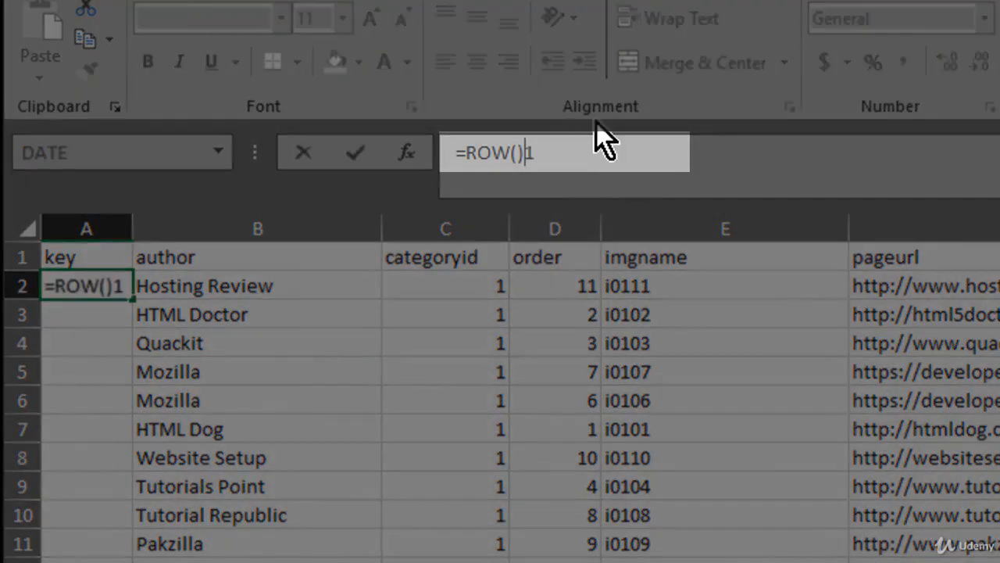
{"action": "type", "text": "-"}
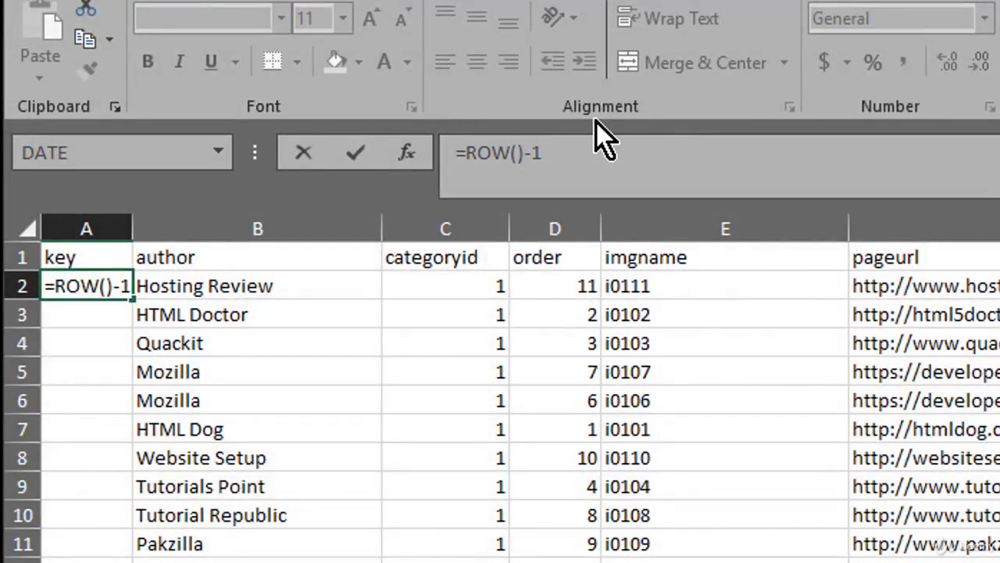
{"action": "key", "text": "Return"}
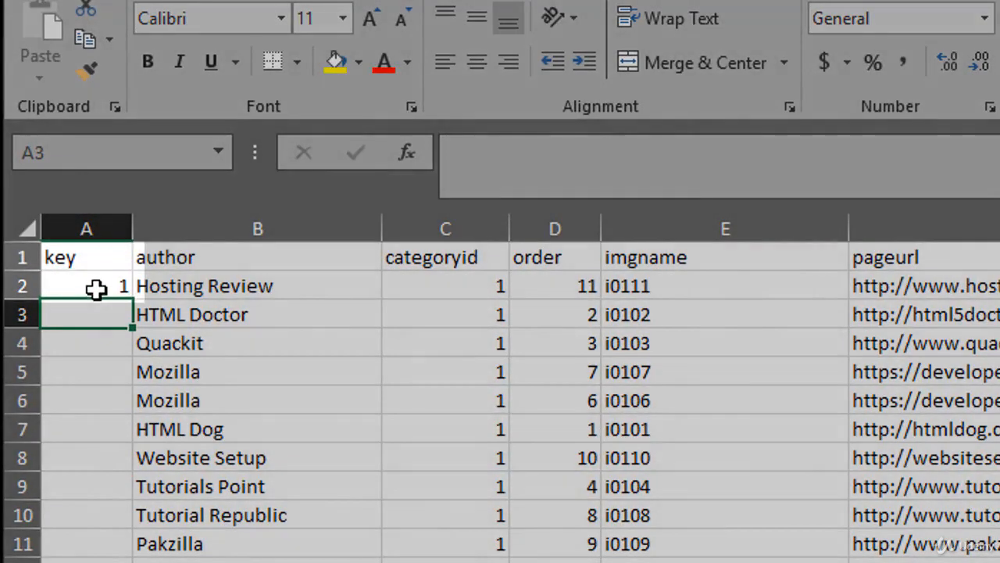
Step: Fill the A2 formula down the key column for all data rows and return to the start of the sheet
{"action": "left_click", "coordinate": [96, 287]}
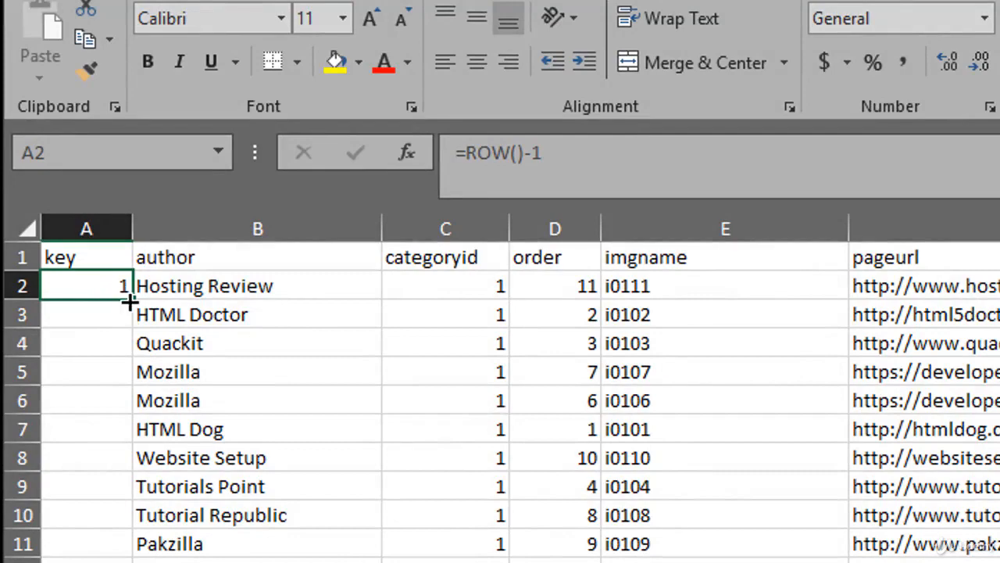
{"action": "left_click_drag", "start_coordinate": [129, 303], "coordinate": [156, 559]}
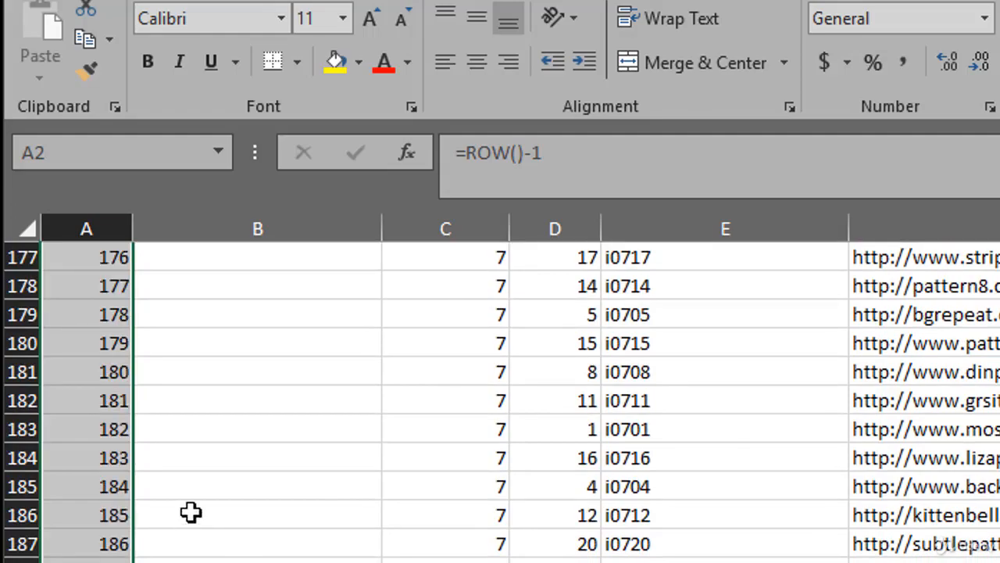
{"action": "scroll", "coordinate": [393, 480], "scroll_direction": "up", "scroll_amount": 20}
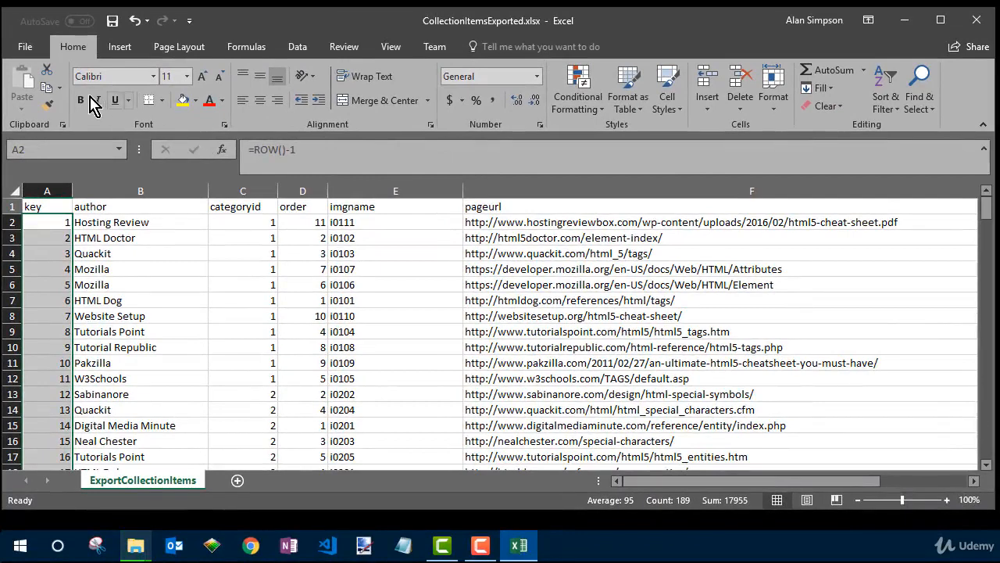
Step: Export the sheet in CSV (Comma delimited) format to the desktop as CollectionItemsCSV.csv, and close Excel
{"action": "left_click", "coordinate": [25, 50]}
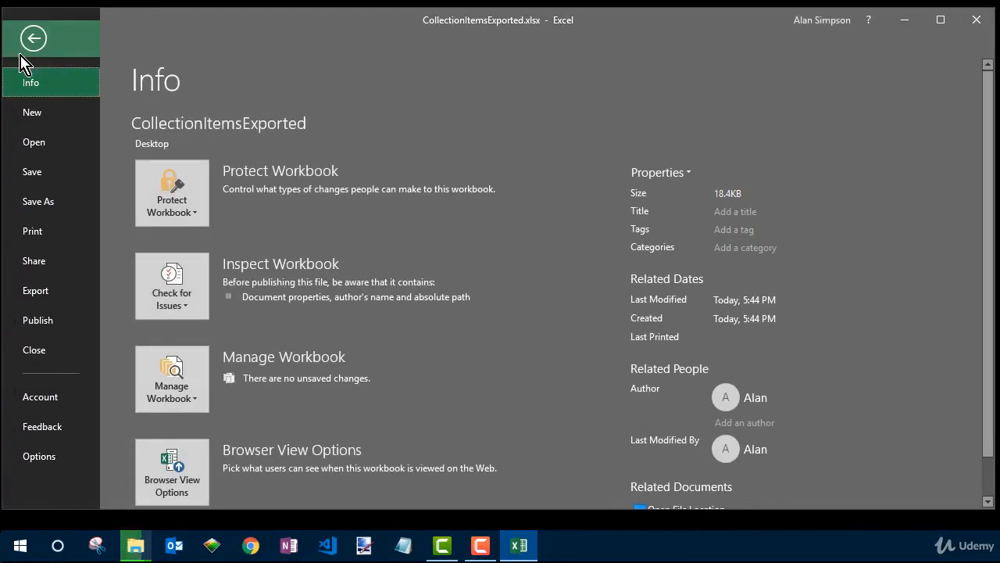
{"action": "left_click", "coordinate": [63, 297]}
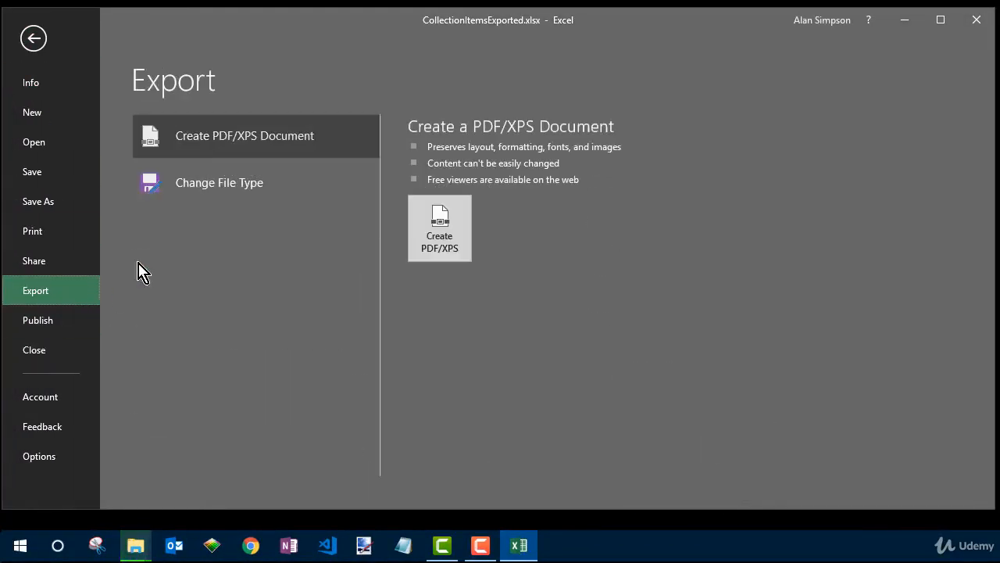
{"action": "left_click", "coordinate": [224, 184]}
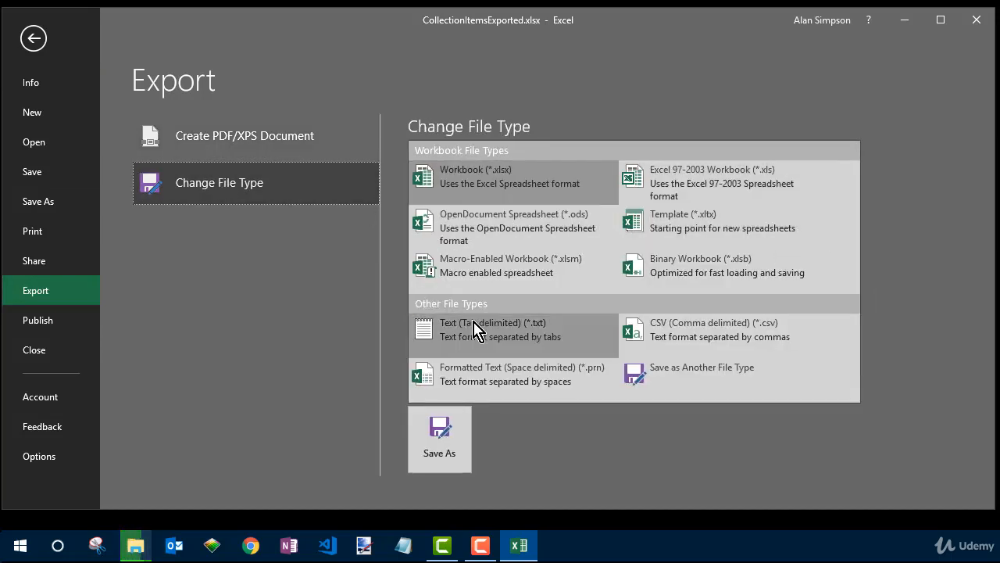
{"action": "left_click", "coordinate": [654, 335]}
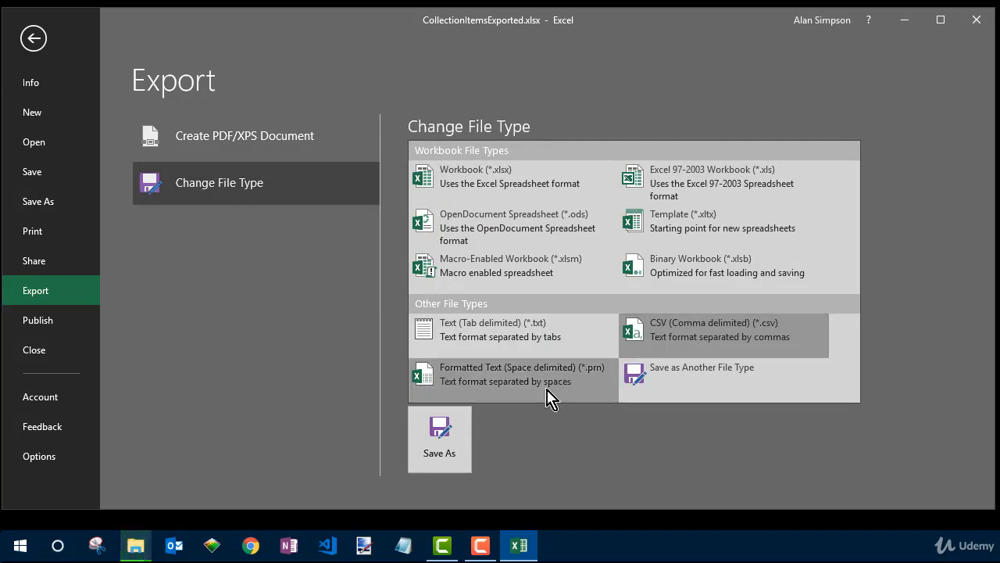
{"action": "left_click", "coordinate": [442, 464]}
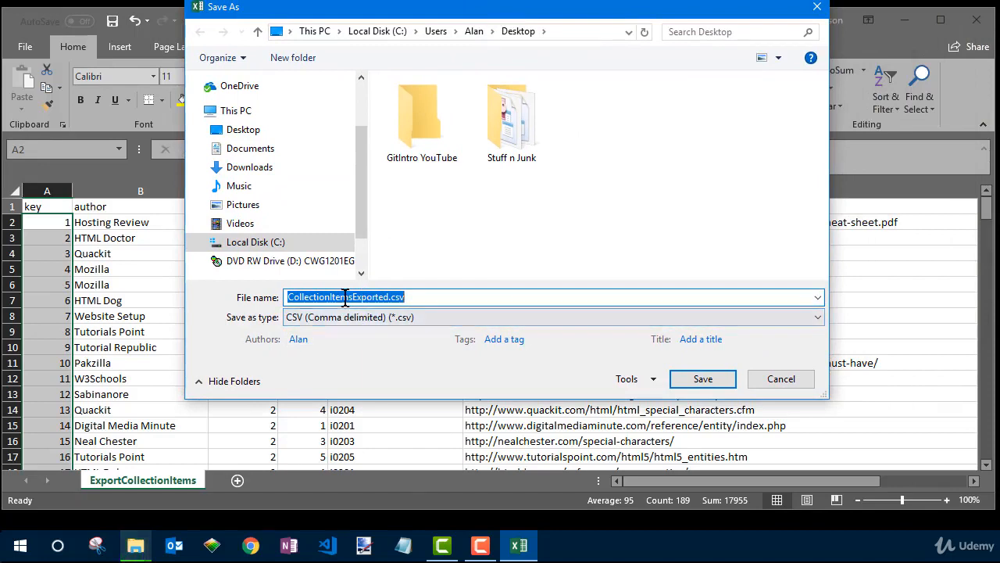
{"action": "left_click_drag", "start_coordinate": [353, 297], "coordinate": [390, 297]}
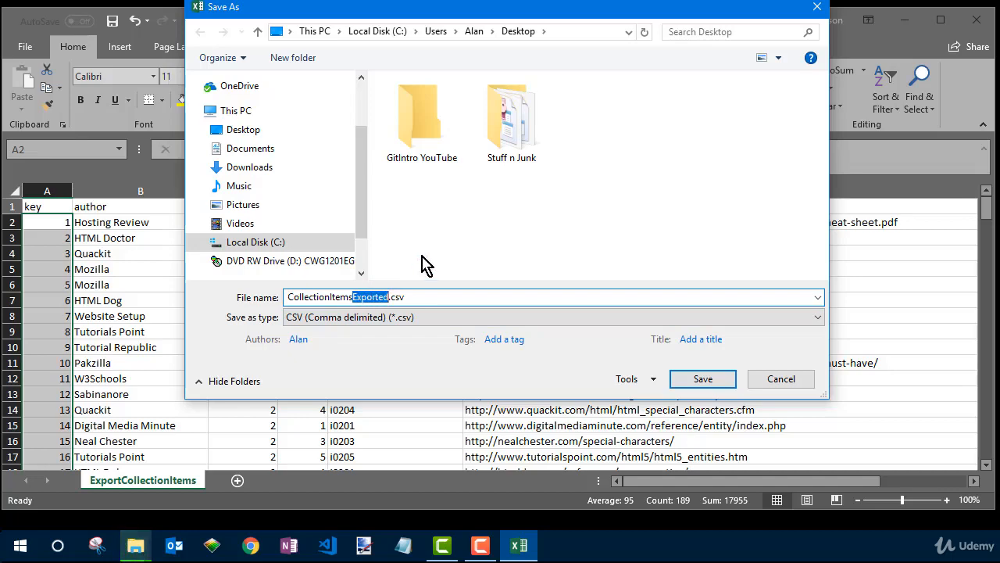
{"action": "type", "text": "CSV"}
{"action": "left_click", "coordinate": [702, 379]}
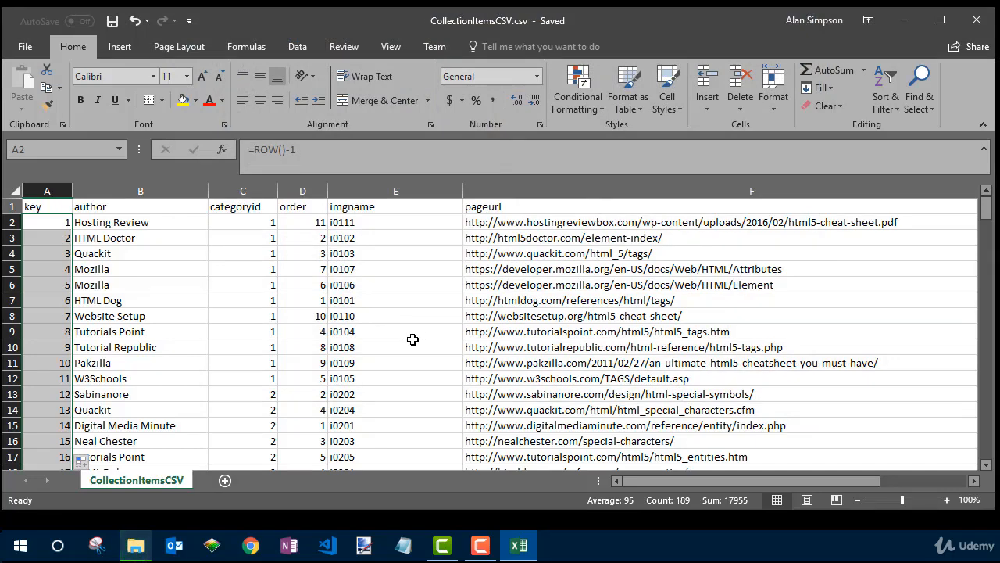
{"action": "left_click", "coordinate": [977, 21]}
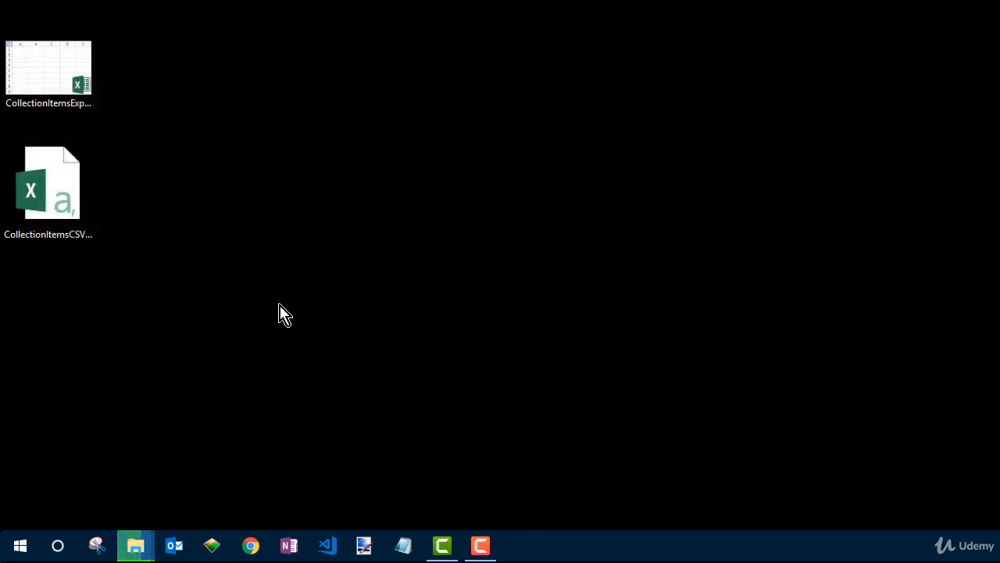
Step: Open CollectionItemsCSV.csv from the desktop in Notepad++, examine its header row and comma-separated records, and close it
{"action": "right_click", "coordinate": [63, 204]}
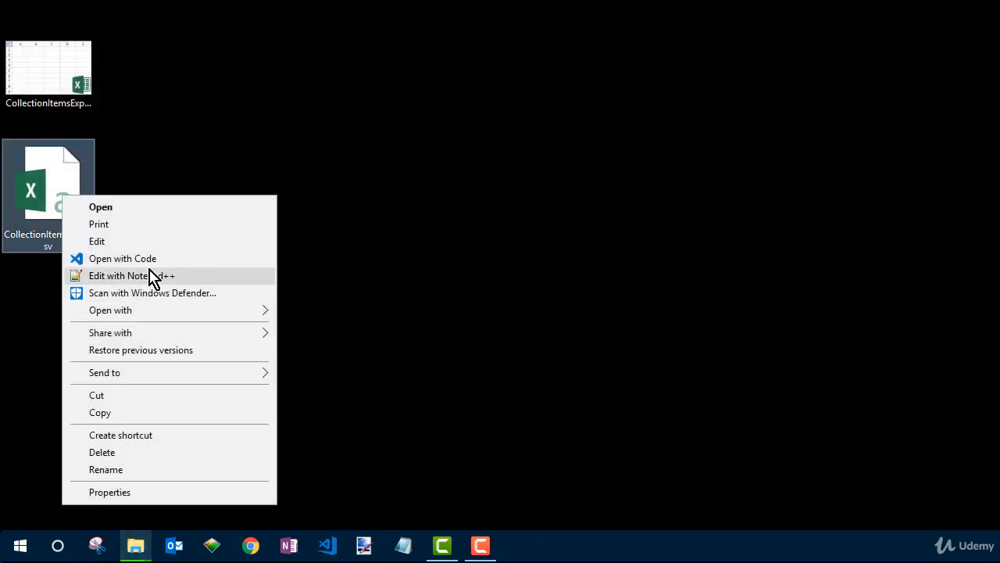
{"action": "left_click", "coordinate": [153, 276]}
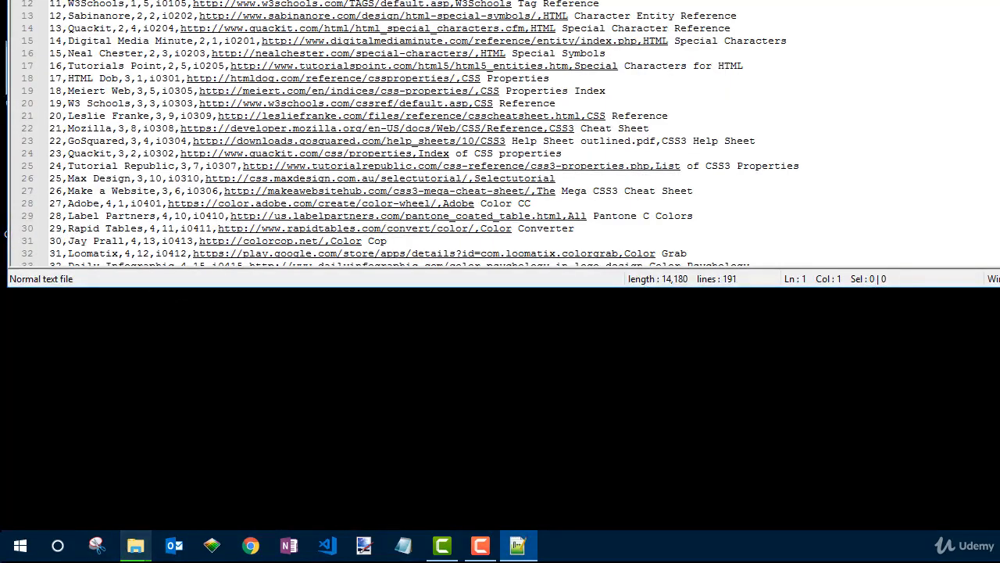
{"action": "left_click_drag", "start_coordinate": [389, 0], "coordinate": [387, 24]}
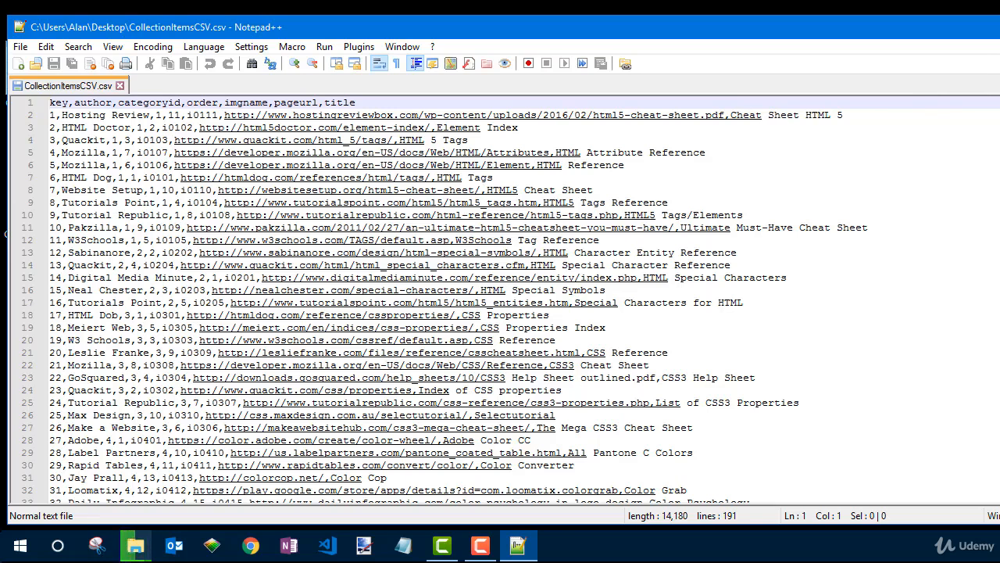
{"action": "left_click_drag", "start_coordinate": [999, 45], "coordinate": [979, 44]}
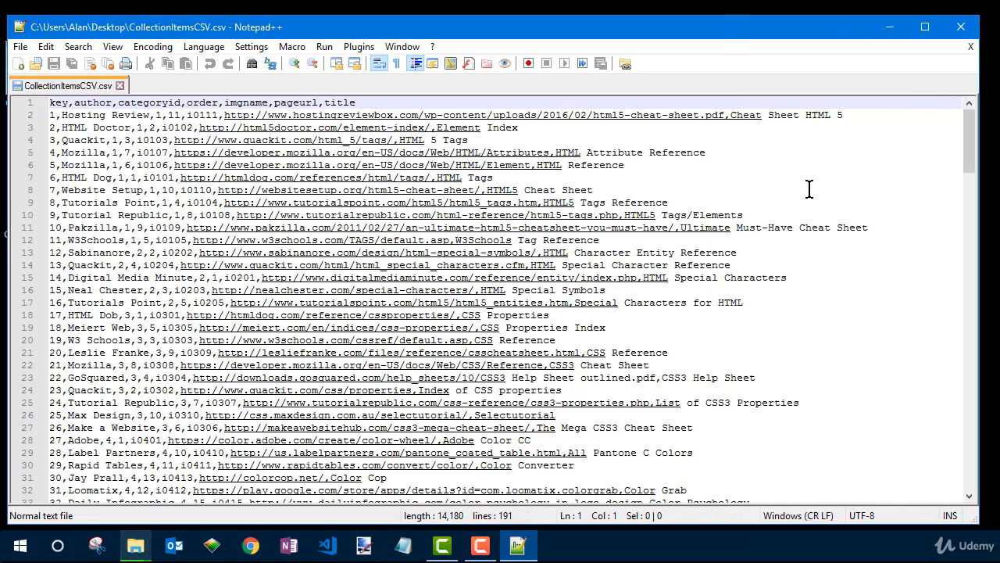
{"action": "left_click", "coordinate": [961, 28]}
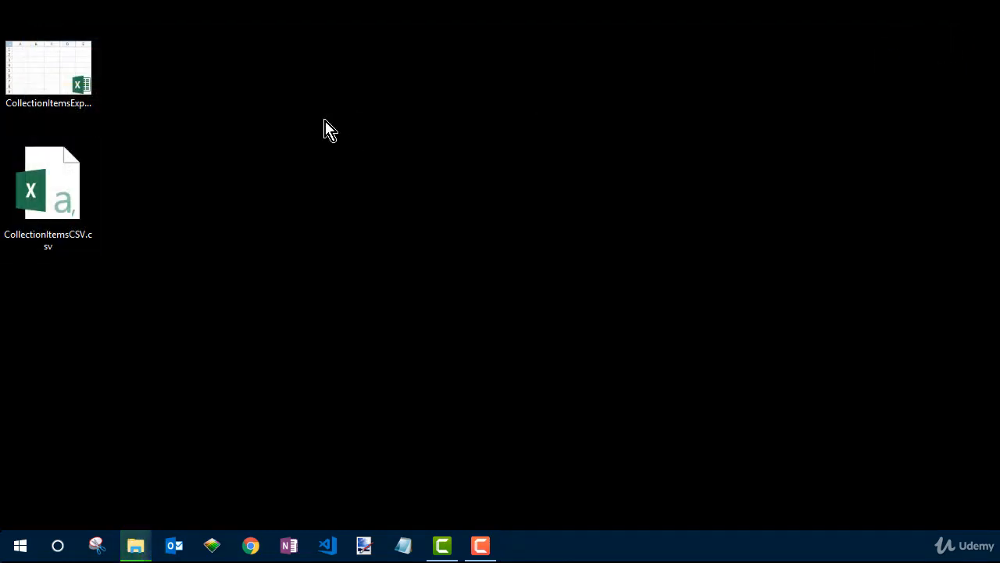
Step: Switch to Chrome and search Google for "convert csv to json keyed"
{"action": "left_click", "coordinate": [250, 545]}
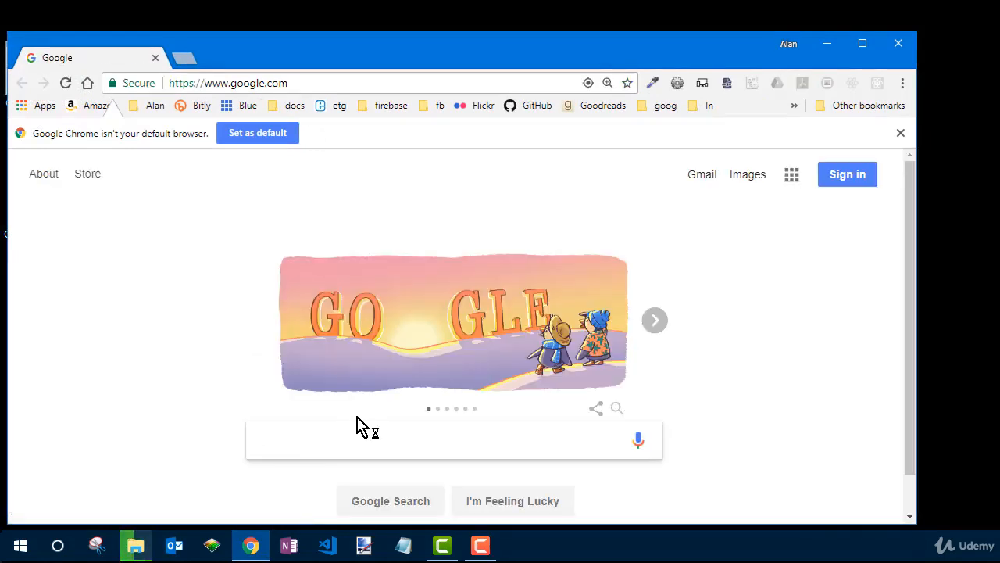
{"action": "type", "text": "convert S"}
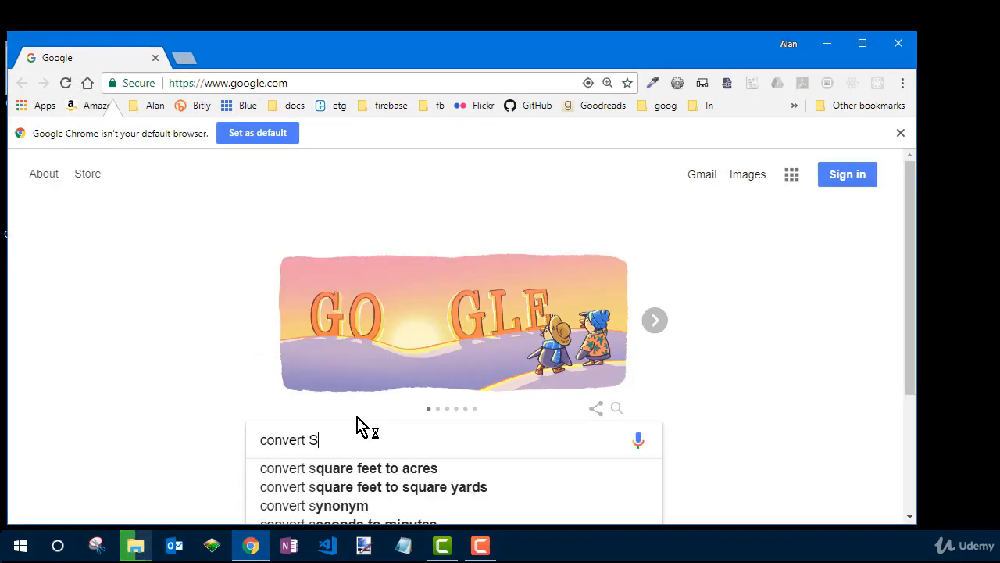
{"action": "key", "text": "BackSpace"}
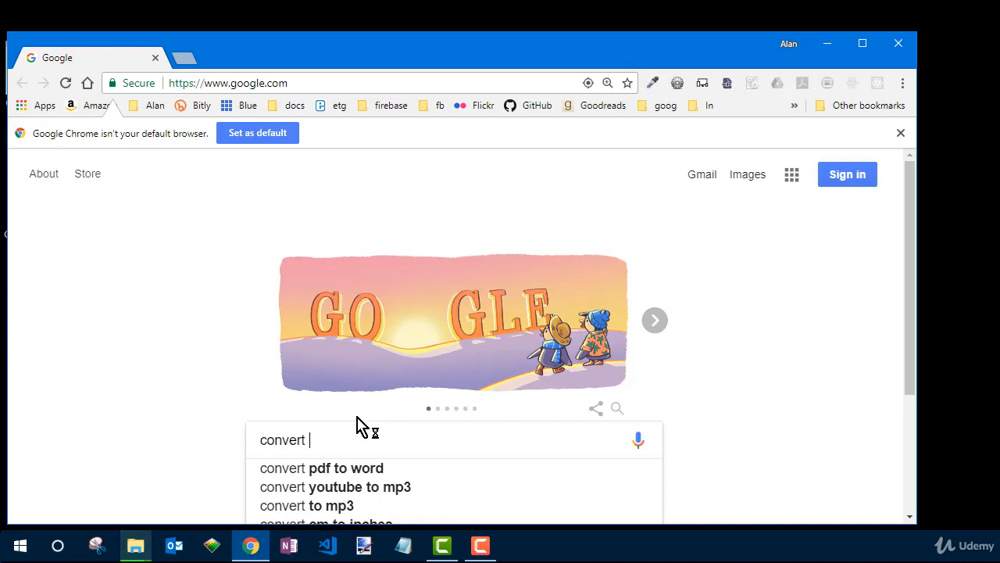
{"action": "type", "text": "CSV t"}
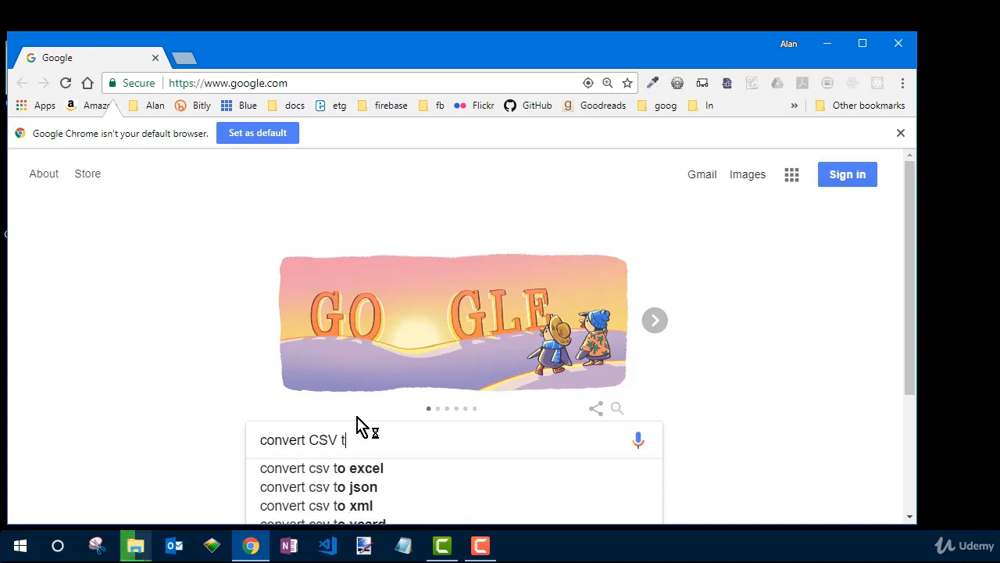
{"action": "type", "text": "o"}
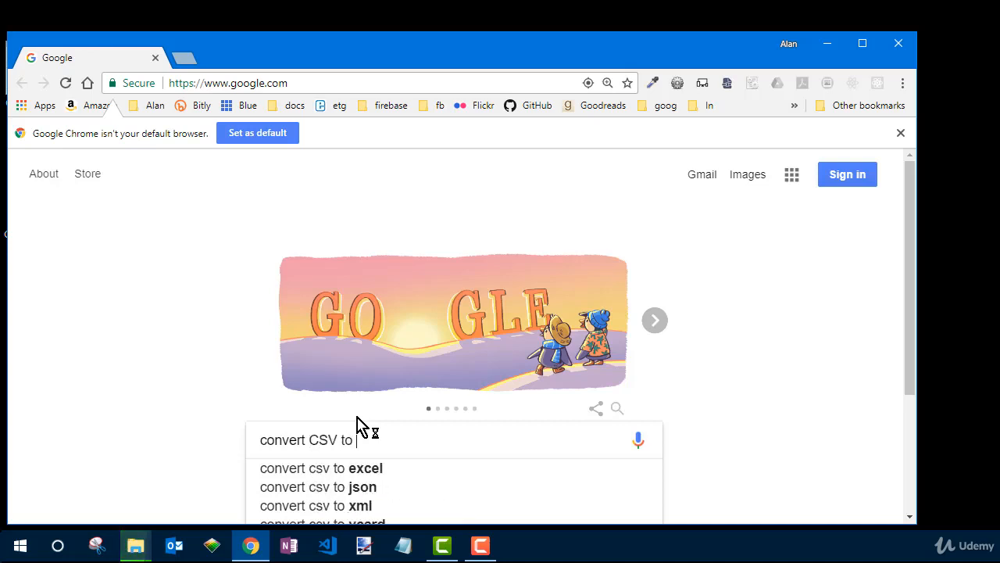
{"action": "left_click", "coordinate": [340, 489]}
{"action": "type", "text": "keyed"}
{"action": "key", "text": "Return"}
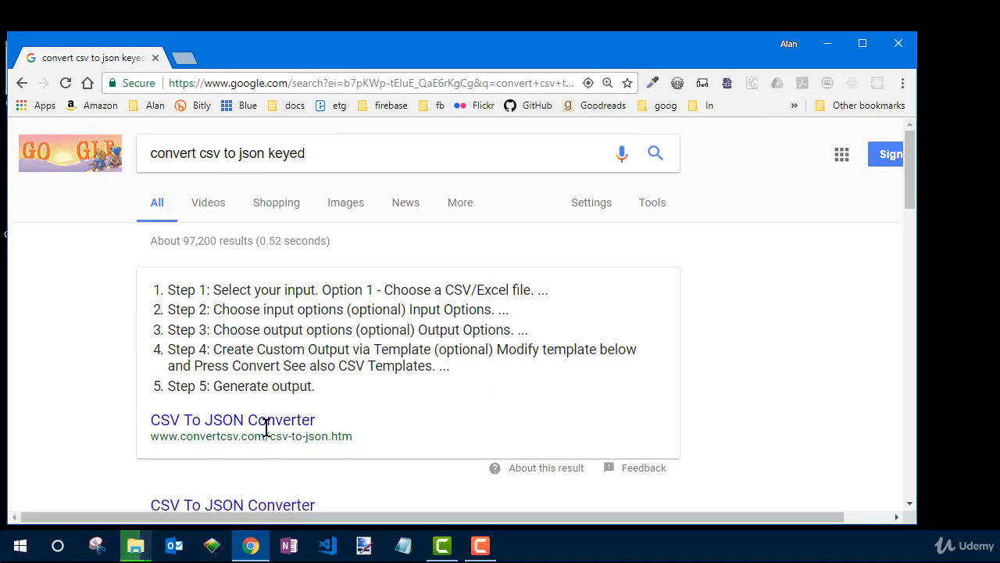
Step: Open the CSV To JSON Converter at convertcsv.com and load CollectionItemsCSV.csv from the desktop as the input file
{"action": "left_click", "coordinate": [267, 426]}
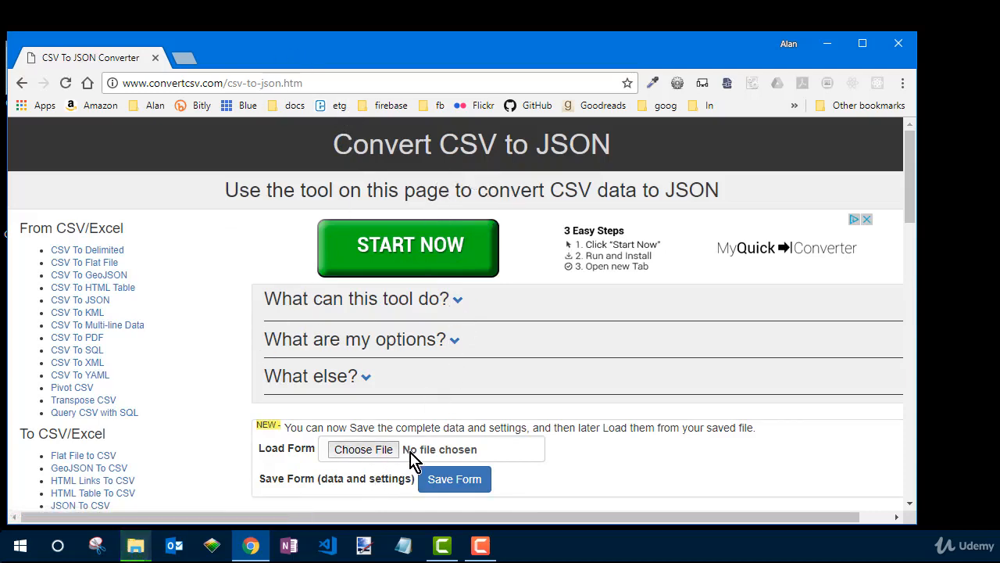
{"action": "scroll", "coordinate": [682, 453], "scroll_direction": "down", "scroll_amount": 2}
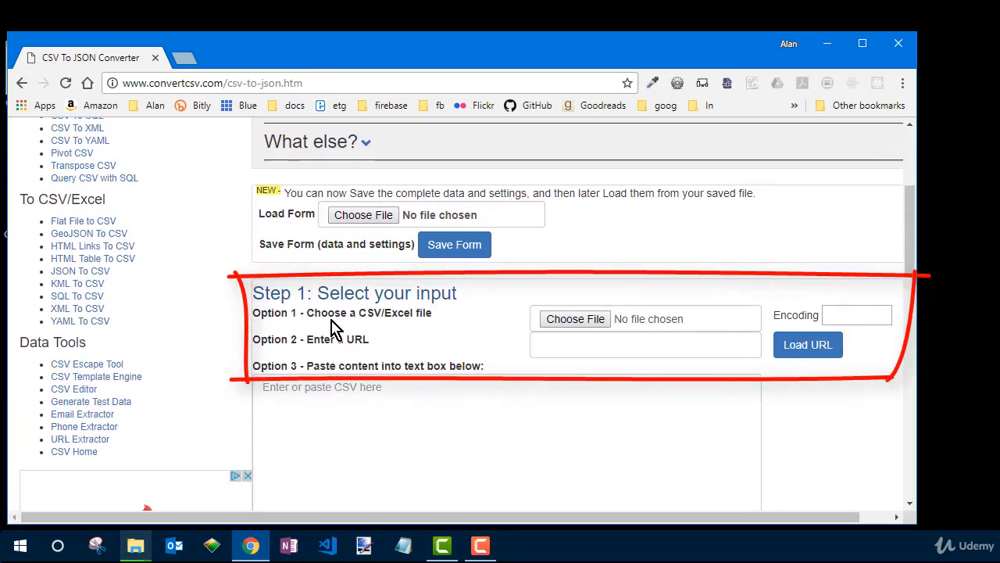
{"action": "left_click", "coordinate": [582, 320]}
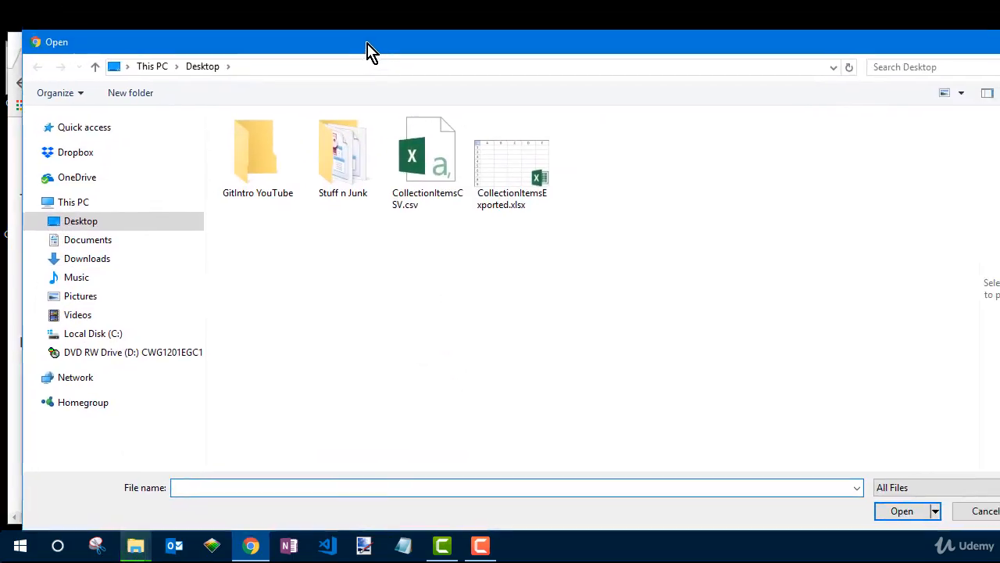
{"action": "left_click", "coordinate": [546, 126]}
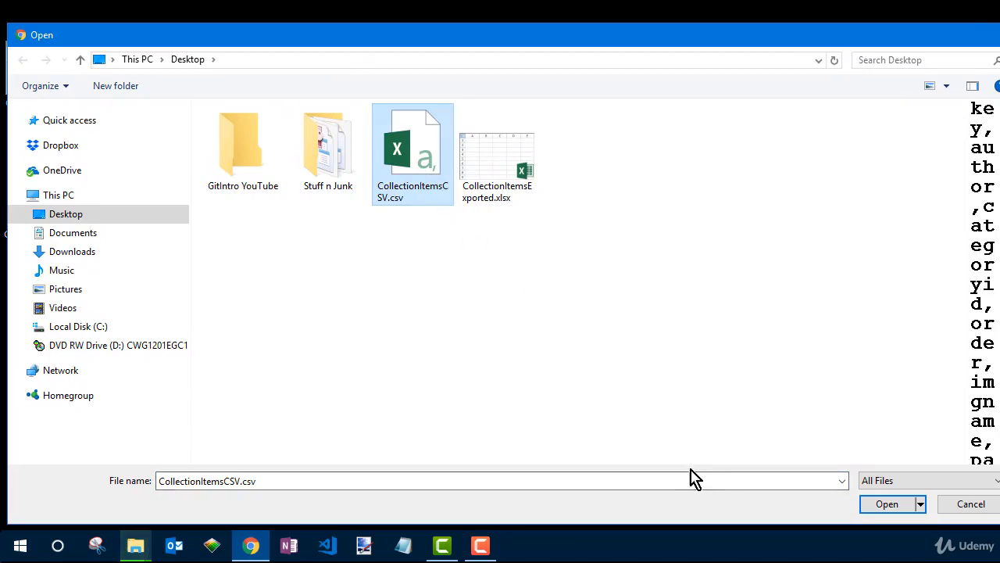
{"action": "left_click", "coordinate": [868, 507]}
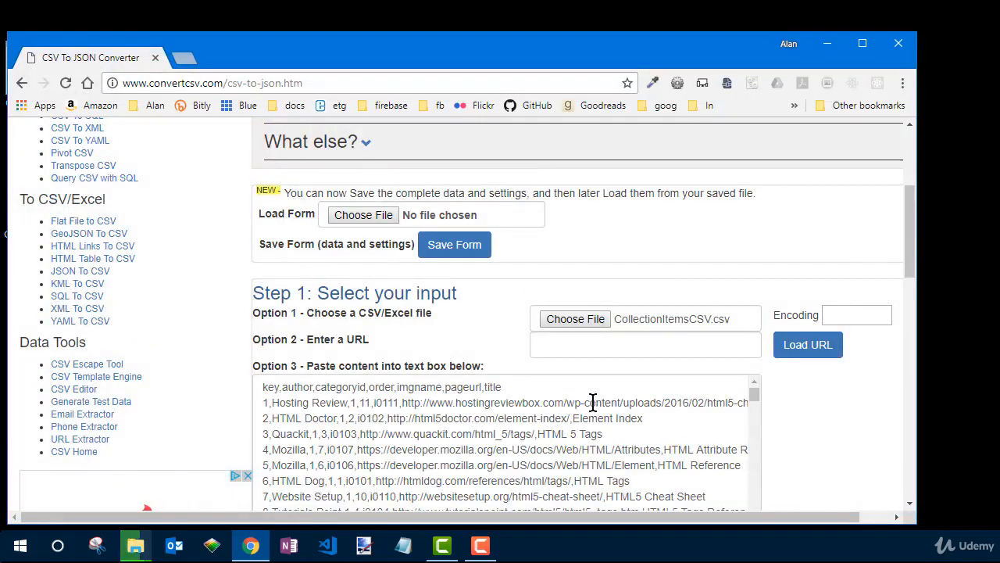
Step: Look through the loaded CSV data and, in the Step 2 input options, set the first row as column names
{"action": "scroll", "coordinate": [692, 407], "scroll_direction": "down", "scroll_amount": 1}
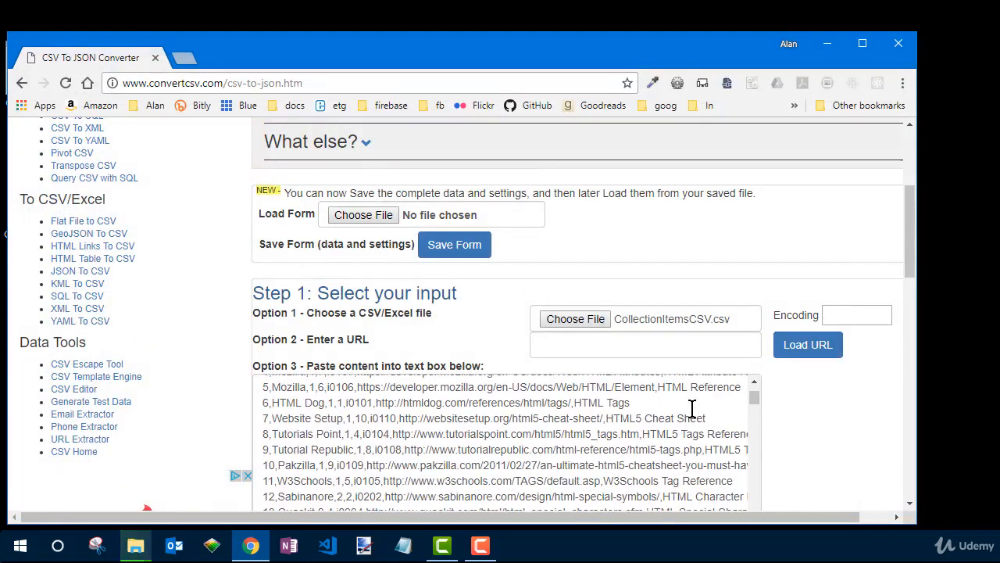
{"action": "scroll", "coordinate": [692, 426], "scroll_direction": "down", "scroll_amount": 1}
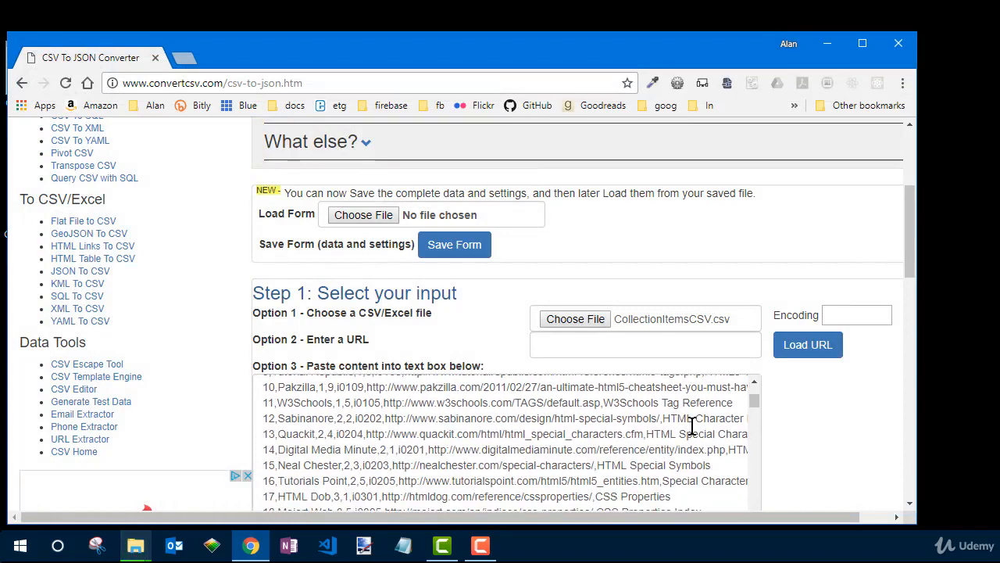
{"action": "scroll", "coordinate": [692, 426], "scroll_direction": "down", "scroll_amount": 1}
{"action": "scroll", "coordinate": [691, 426], "scroll_direction": "down", "scroll_amount": 1}
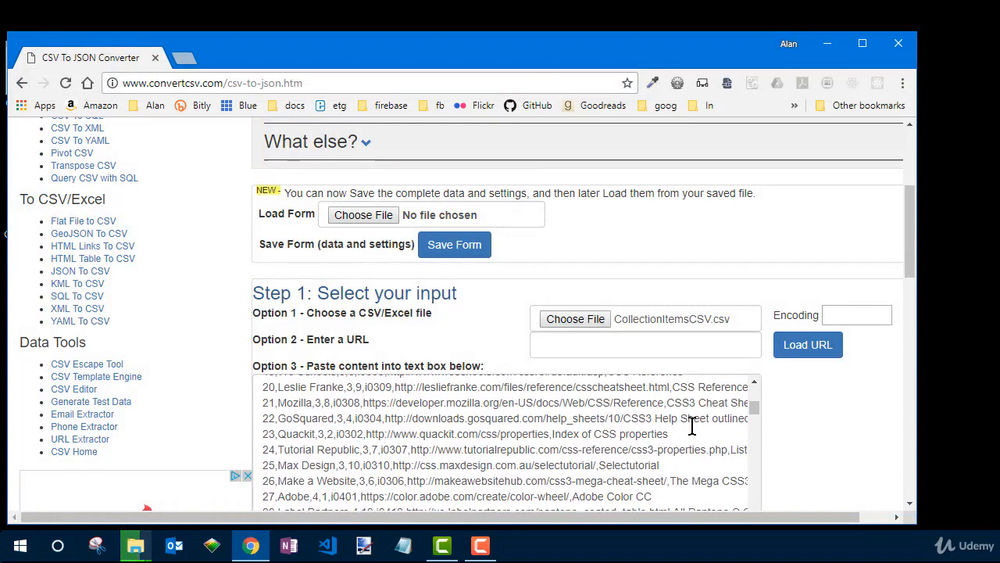
{"action": "scroll", "coordinate": [691, 426], "scroll_direction": "down", "scroll_amount": 6}
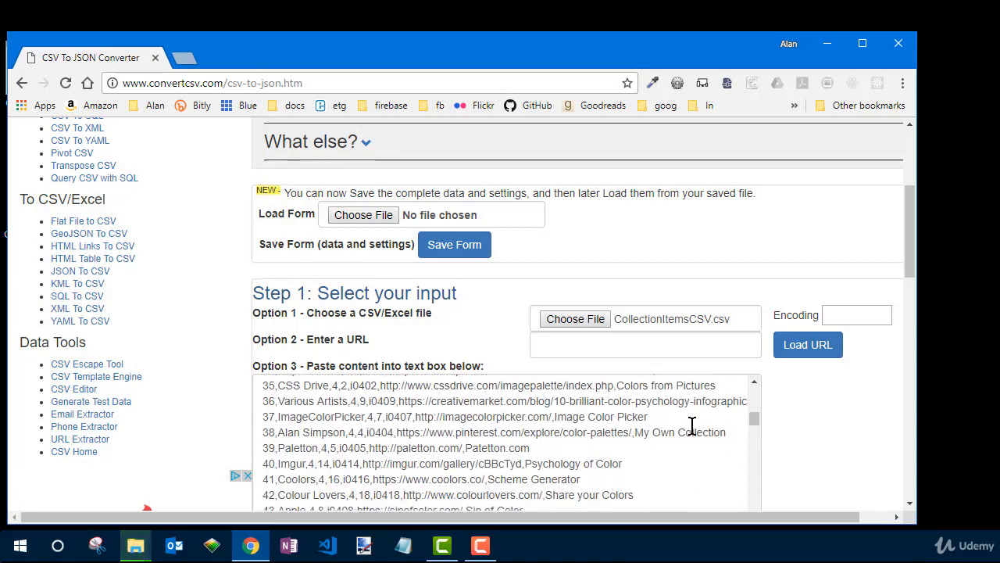
{"action": "scroll", "coordinate": [692, 426], "scroll_direction": "down", "scroll_amount": 2}
{"action": "left_click_drag", "start_coordinate": [915, 250], "coordinate": [911, 325]}
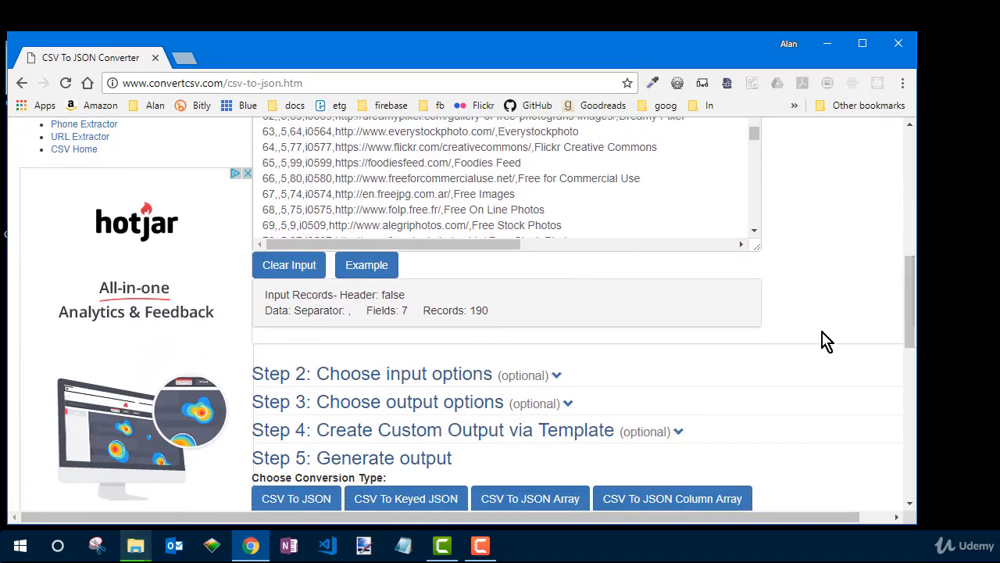
{"action": "left_click", "coordinate": [557, 375]}
{"action": "scroll", "coordinate": [558, 391], "scroll_direction": "down", "scroll_amount": 1}
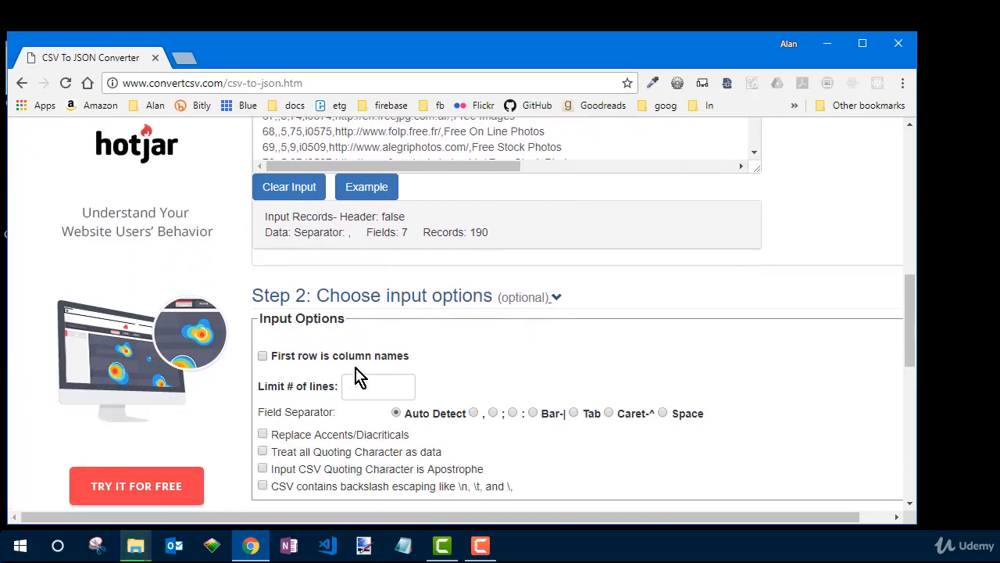
{"action": "left_click", "coordinate": [333, 361]}
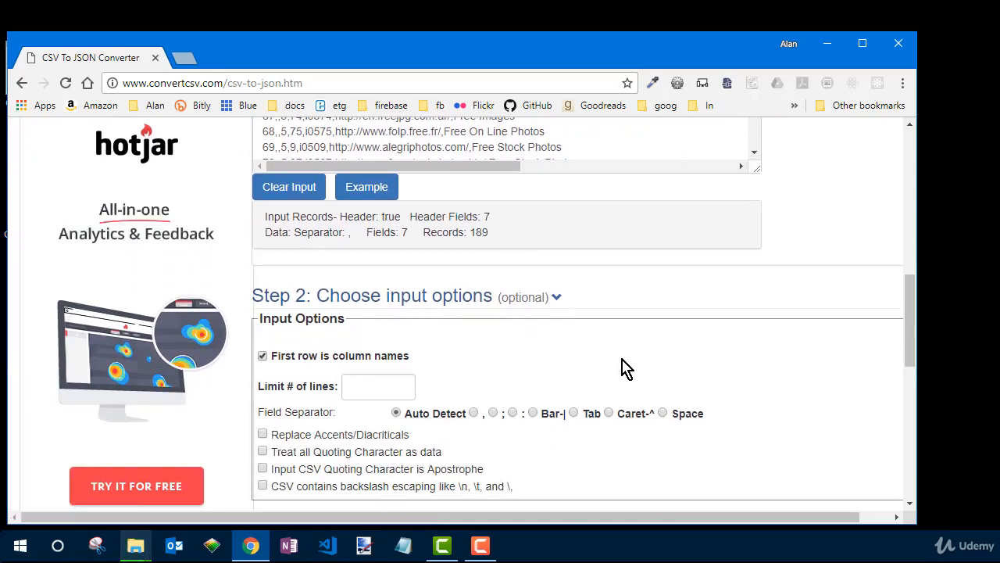
Step: Expand the Step 3 output options and examine the field settings and which field number serves as the keyed JSON key
{"action": "scroll", "coordinate": [871, 421], "scroll_direction": "down", "scroll_amount": 1}
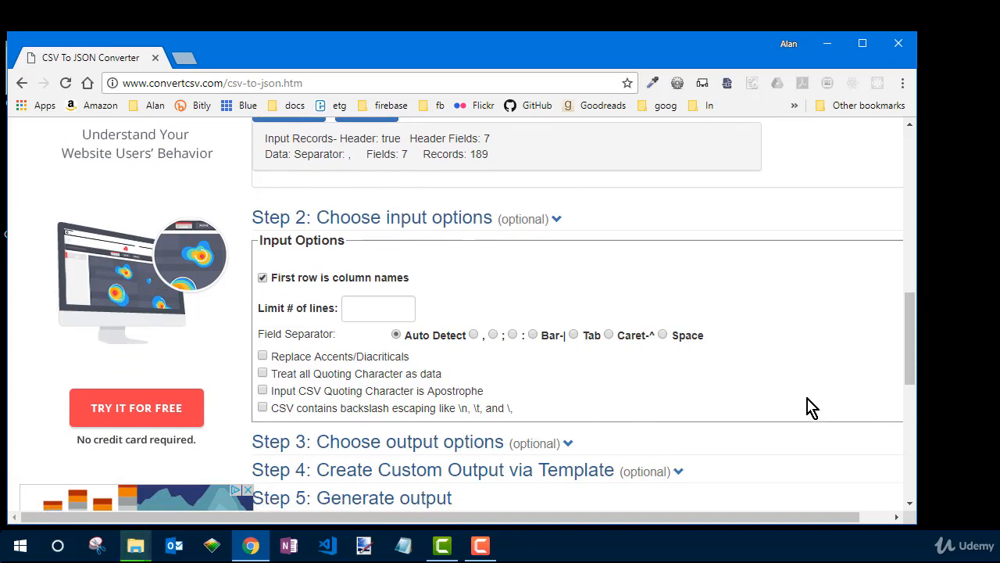
{"action": "scroll", "coordinate": [810, 407], "scroll_direction": "down", "scroll_amount": 1}
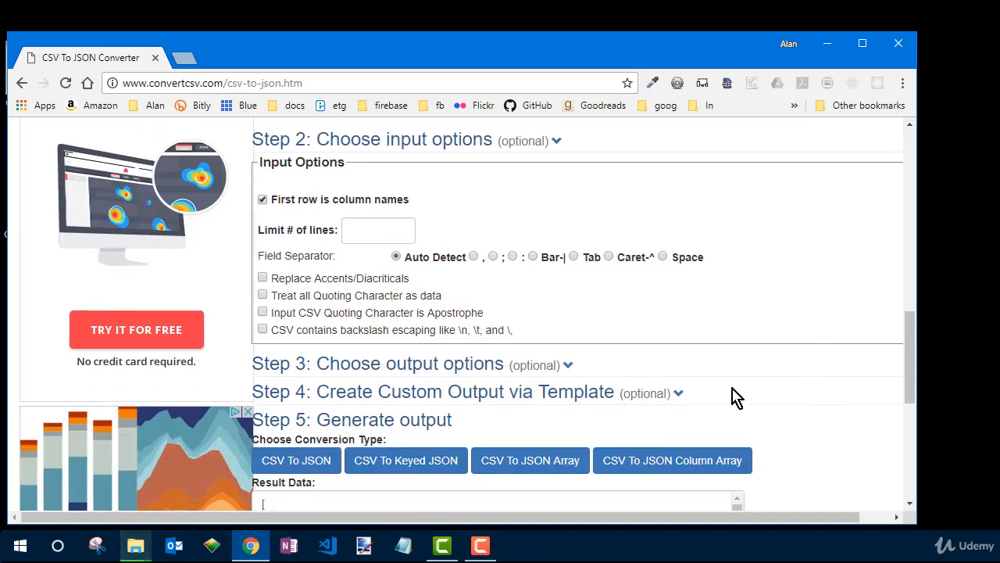
{"action": "left_click", "coordinate": [576, 368]}
{"action": "scroll", "coordinate": [598, 386], "scroll_direction": "down", "scroll_amount": 1}
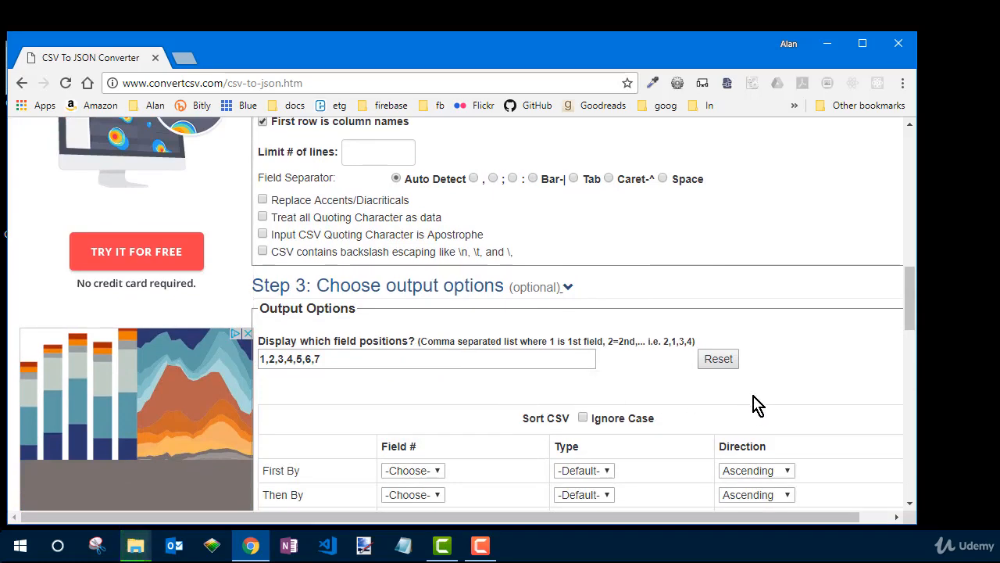
{"action": "scroll", "coordinate": [883, 404], "scroll_direction": "down", "scroll_amount": 2}
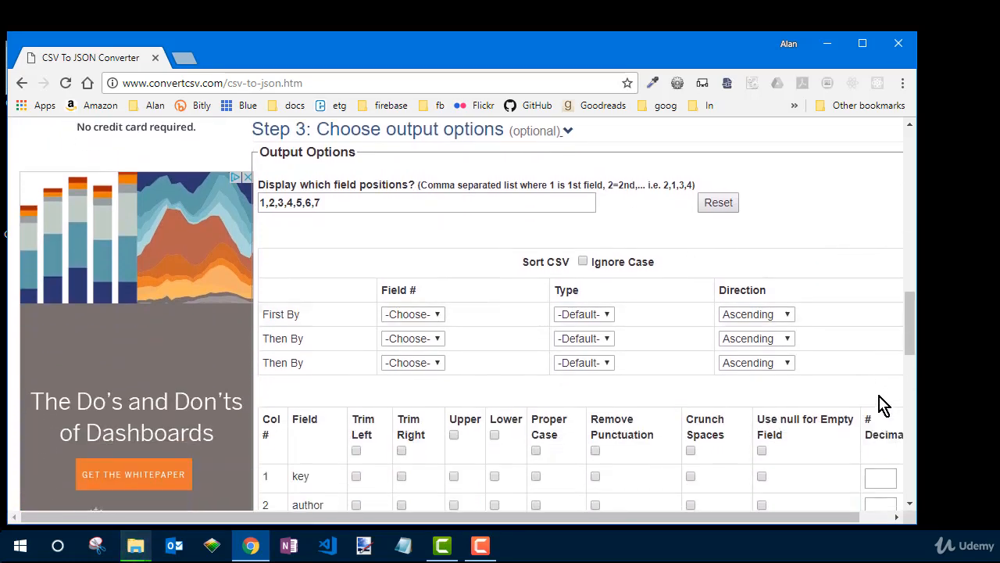
{"action": "scroll", "coordinate": [883, 405], "scroll_direction": "down", "scroll_amount": 2}
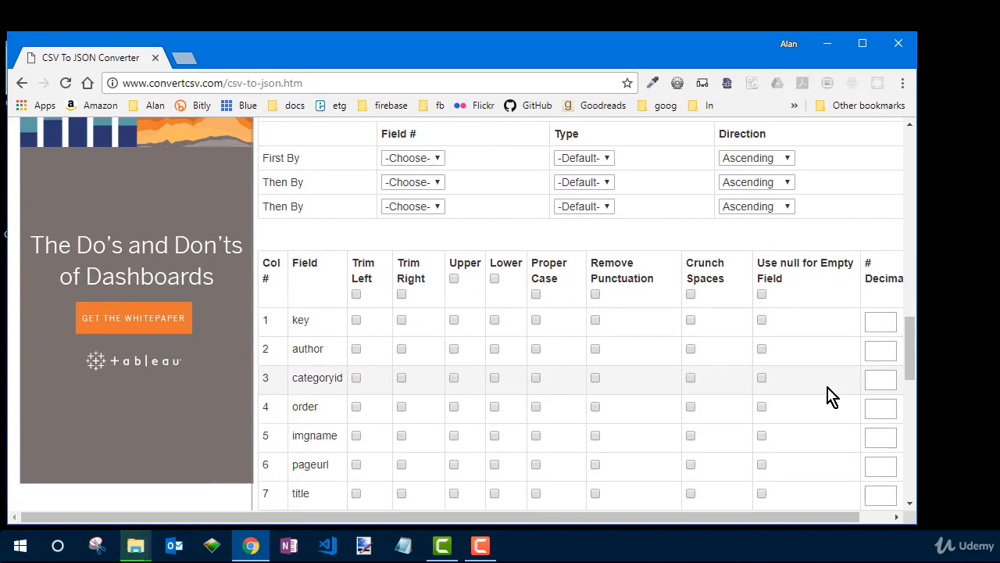
{"action": "scroll", "coordinate": [831, 396], "scroll_direction": "down", "scroll_amount": 3}
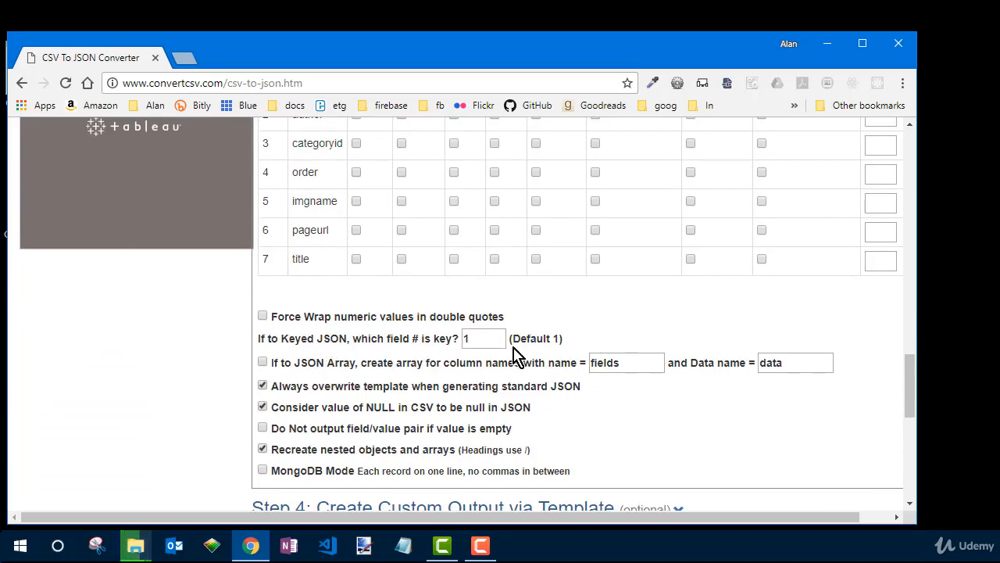
{"action": "left_click", "coordinate": [486, 337]}
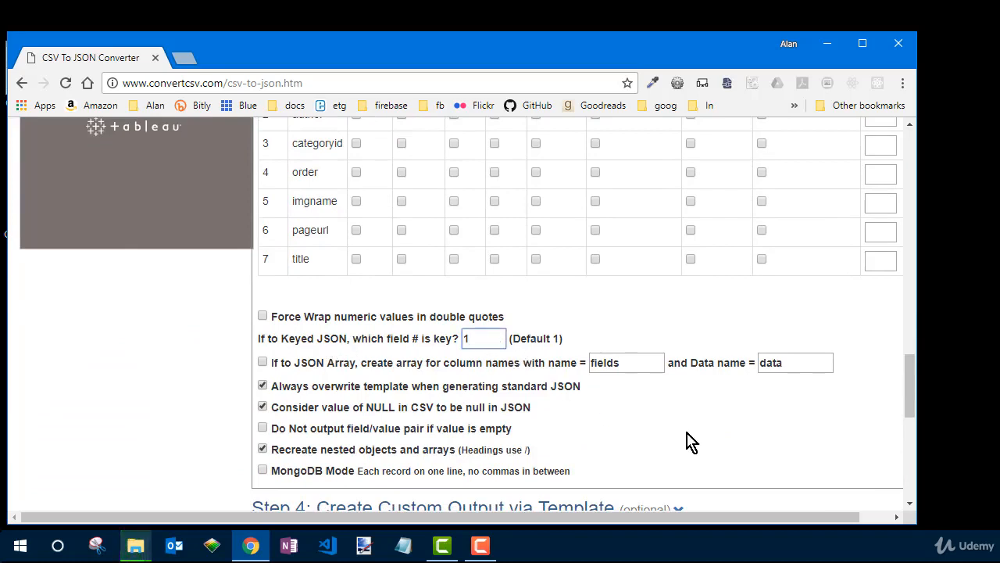
Step: Generate the output with the CSV To Keyed JSON conversion and review the beginning of the result data
{"action": "scroll", "coordinate": [633, 412], "scroll_direction": "down", "scroll_amount": 1}
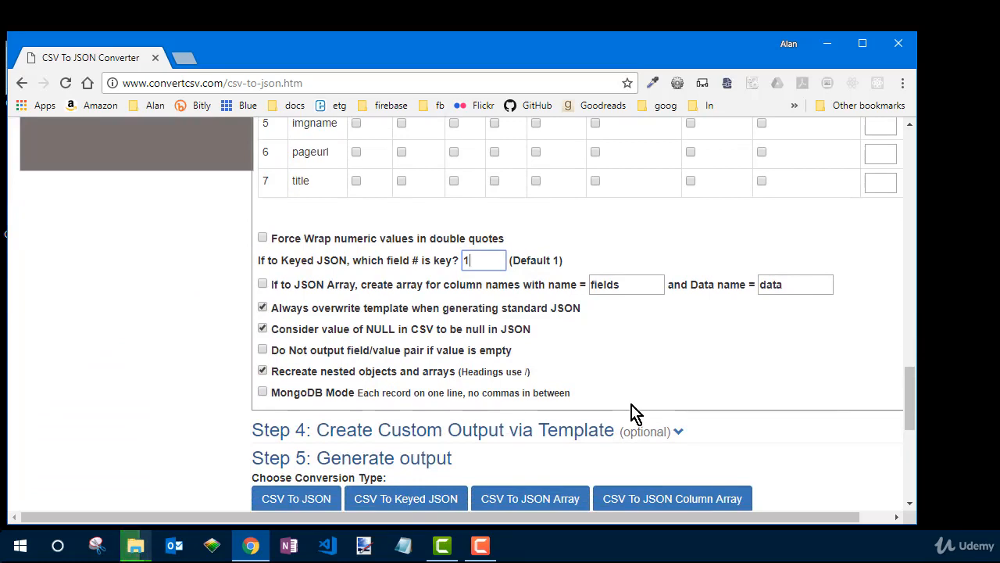
{"action": "scroll", "coordinate": [632, 412], "scroll_direction": "down", "scroll_amount": 2}
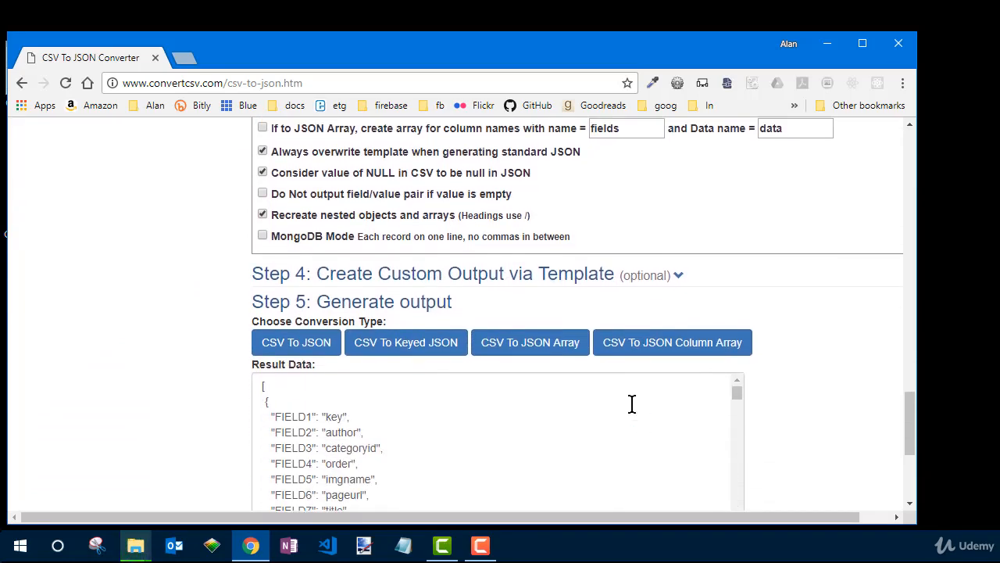
{"action": "scroll", "coordinate": [633, 404], "scroll_direction": "down", "scroll_amount": 3}
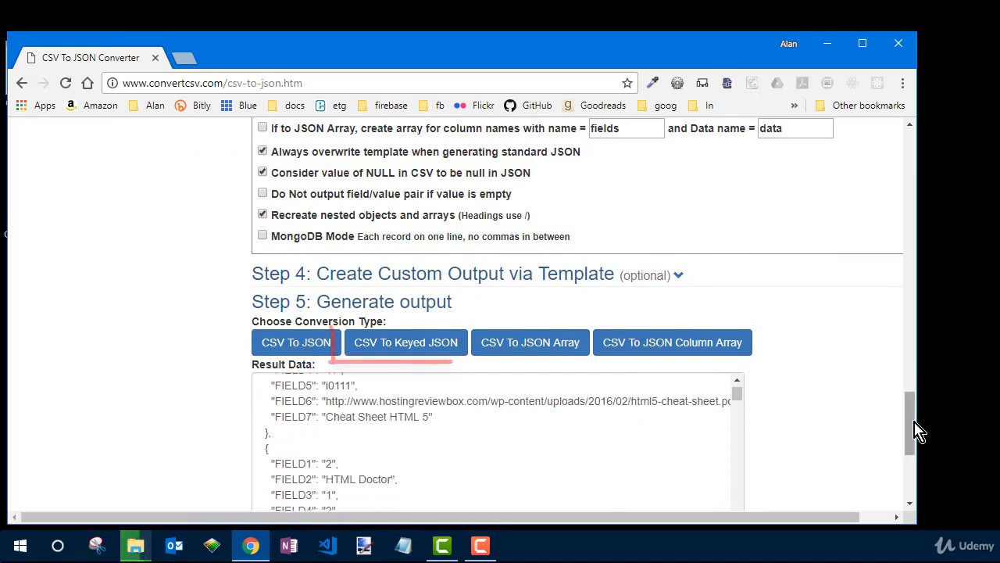
{"action": "left_click", "coordinate": [428, 356]}
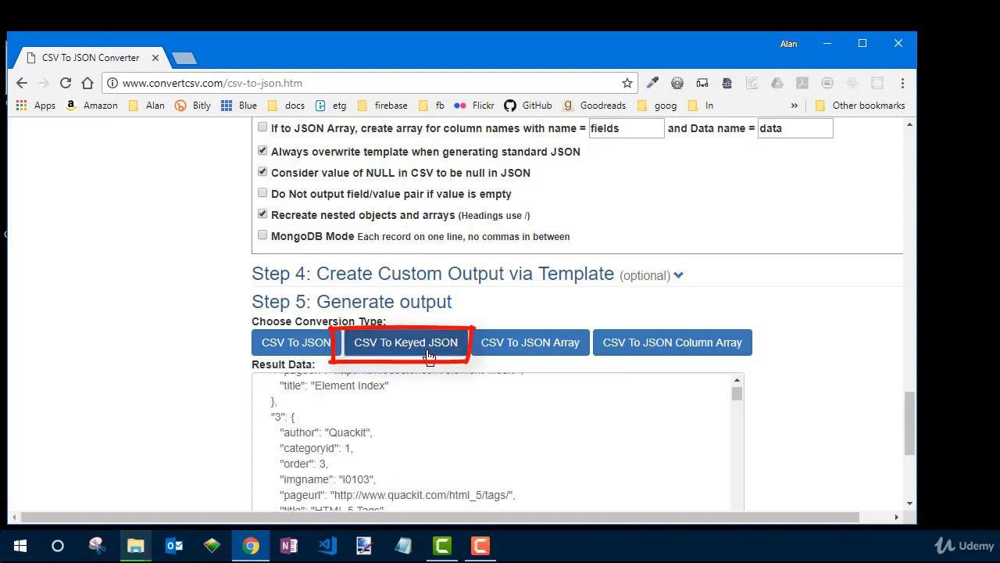
{"action": "scroll", "coordinate": [459, 412], "scroll_direction": "up", "scroll_amount": 10}
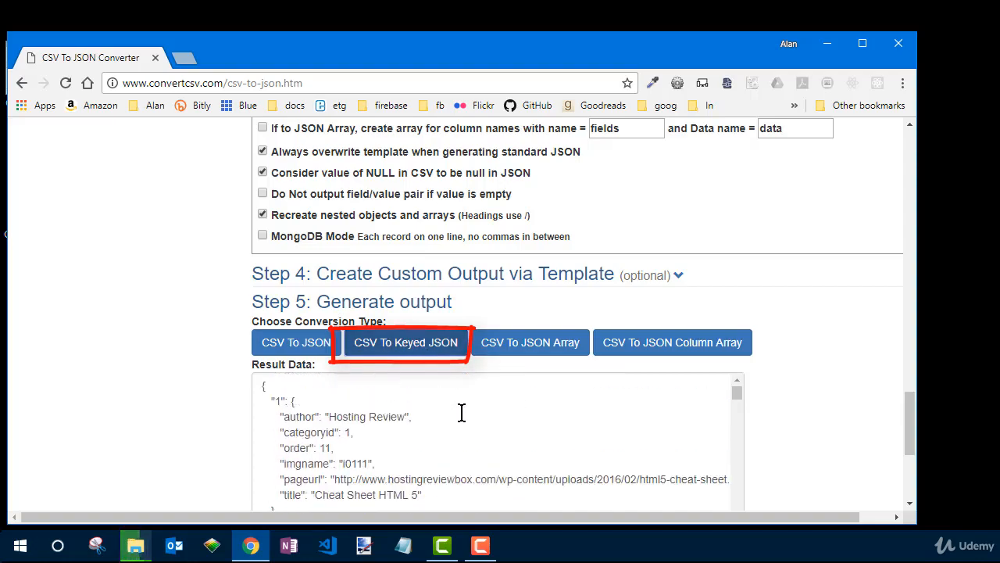
{"action": "scroll", "coordinate": [462, 414], "scroll_direction": "down", "scroll_amount": 4}
{"action": "scroll", "coordinate": [466, 426], "scroll_direction": "down", "scroll_amount": 6}
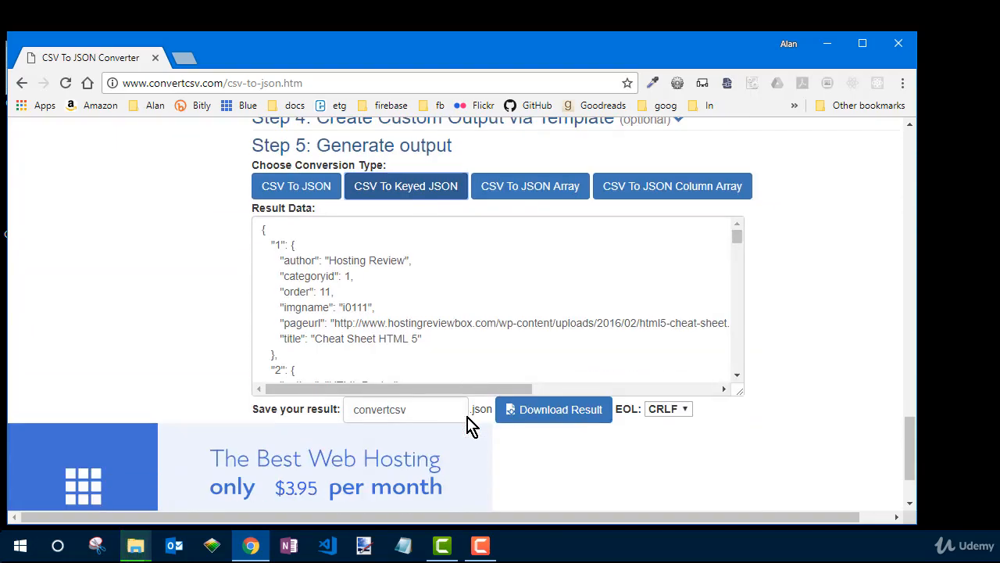
{"action": "scroll", "coordinate": [468, 423], "scroll_direction": "up", "scroll_amount": 1}
{"action": "scroll", "coordinate": [469, 422], "scroll_direction": "up", "scroll_amount": 2}
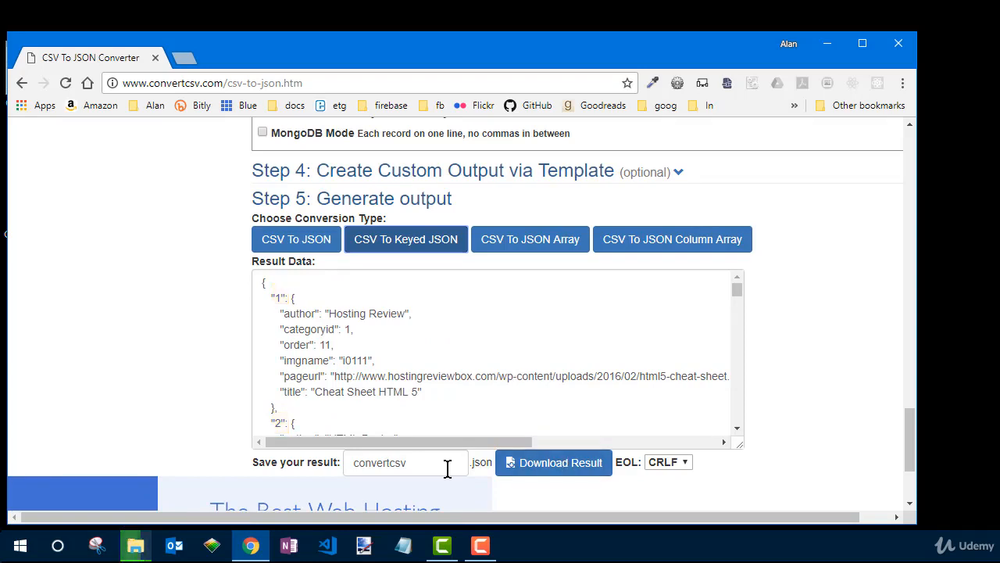
Step: Name the result file CollectionIItems and download it as JSON
{"action": "left_click_drag", "start_coordinate": [446, 465], "coordinate": [339, 477]}
{"action": "type", "text": "CollectionItem"}
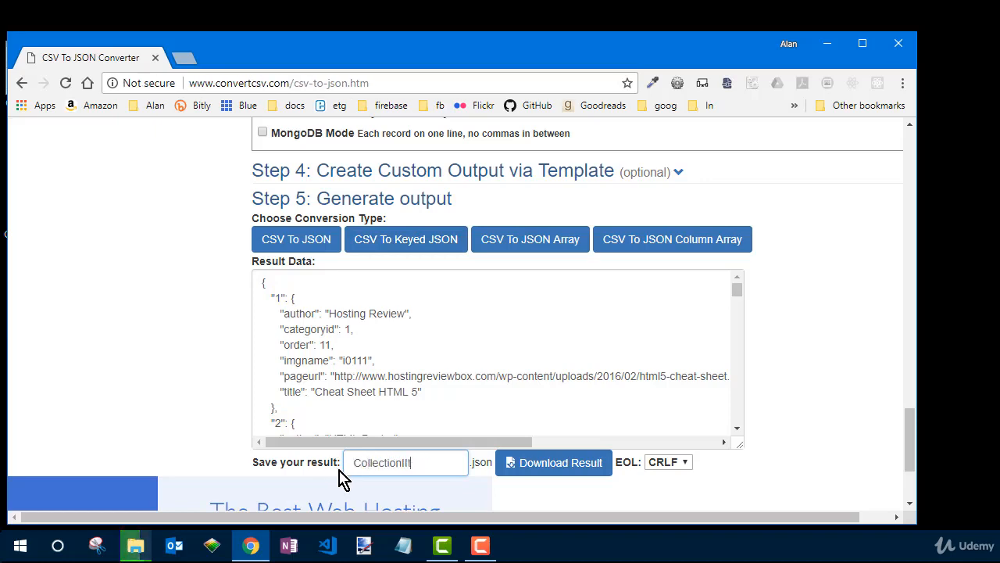
{"action": "left_click", "coordinate": [526, 467]}
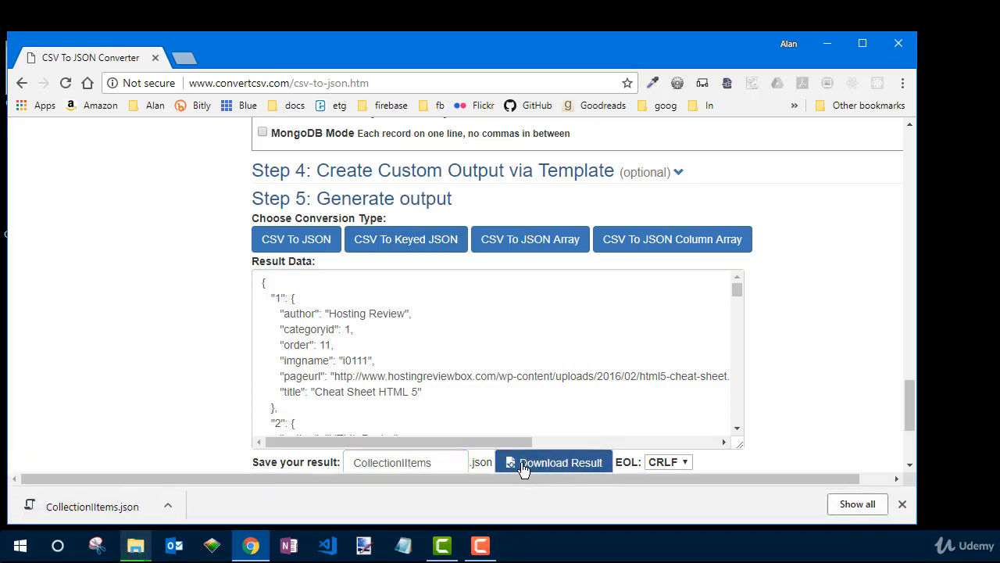
Step: Show CollectionIItems.json in the Downloads folder, move it to the desktop, and close the folder and browser windows
{"action": "left_click", "coordinate": [171, 508]}
{"action": "left_click", "coordinate": [214, 454]}
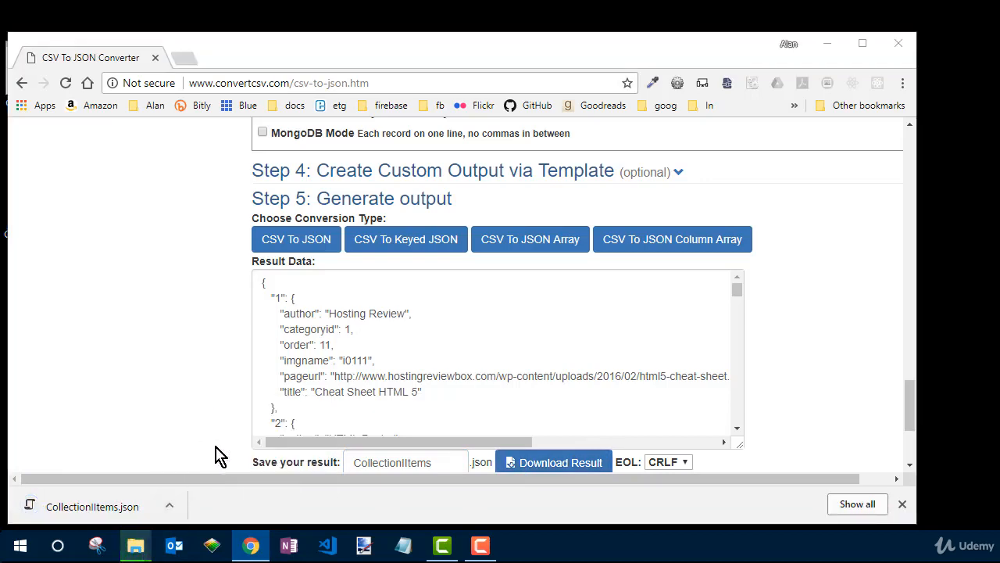
{"action": "right_click", "coordinate": [228, 219]}
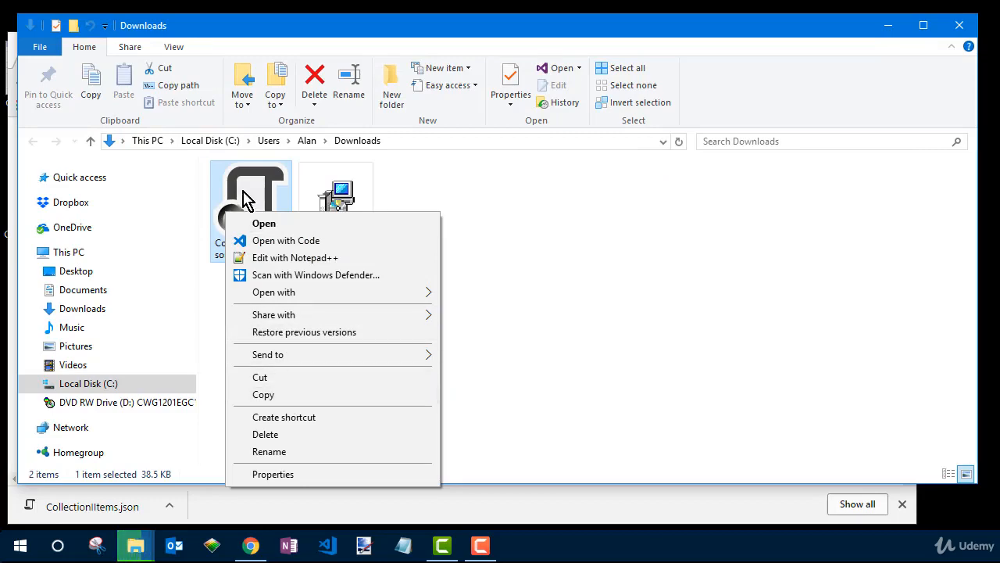
{"action": "left_click_drag", "start_coordinate": [234, 189], "coordinate": [111, 276]}
{"action": "left_click", "coordinate": [956, 28]}
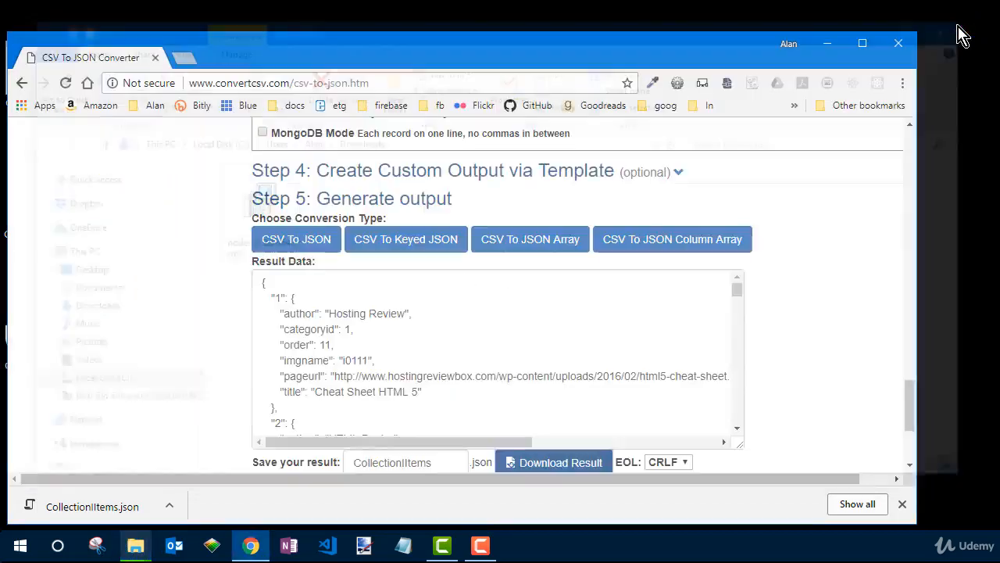
{"action": "left_click", "coordinate": [893, 40]}
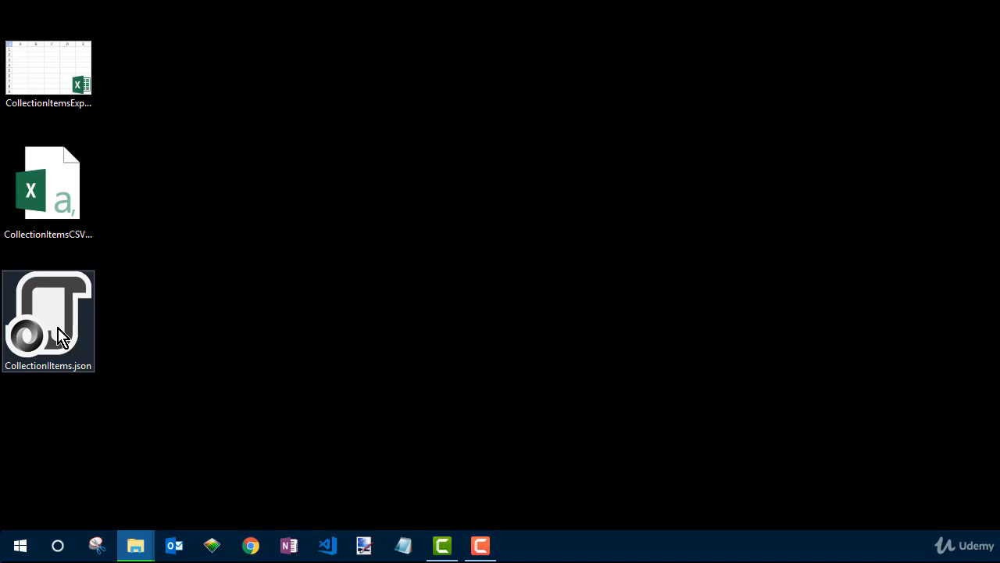
Step: Open CollectionIItems.json from the desktop in Notepad++
{"action": "right_click", "coordinate": [59, 328]}
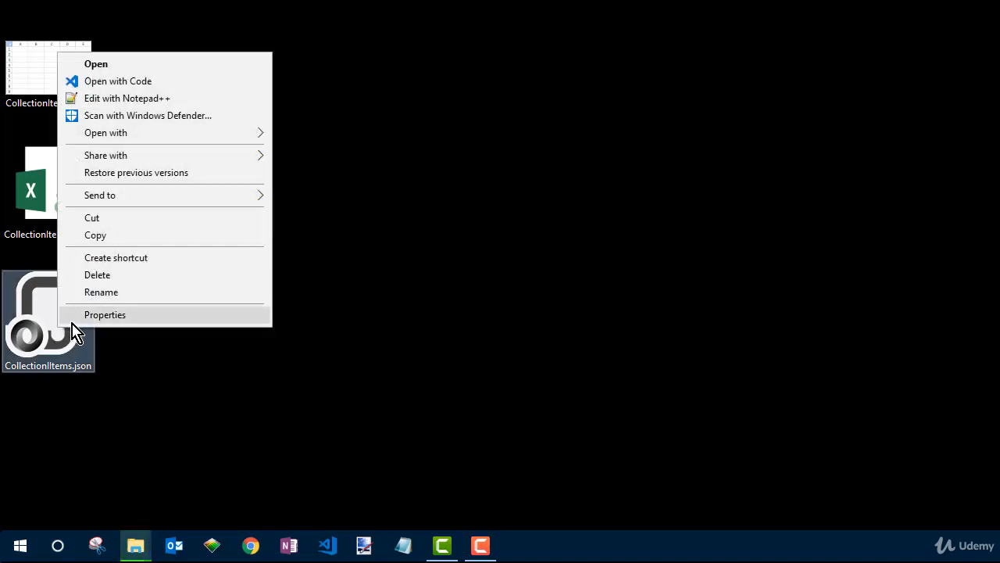
{"action": "mouse_move", "coordinate": [144, 135]}
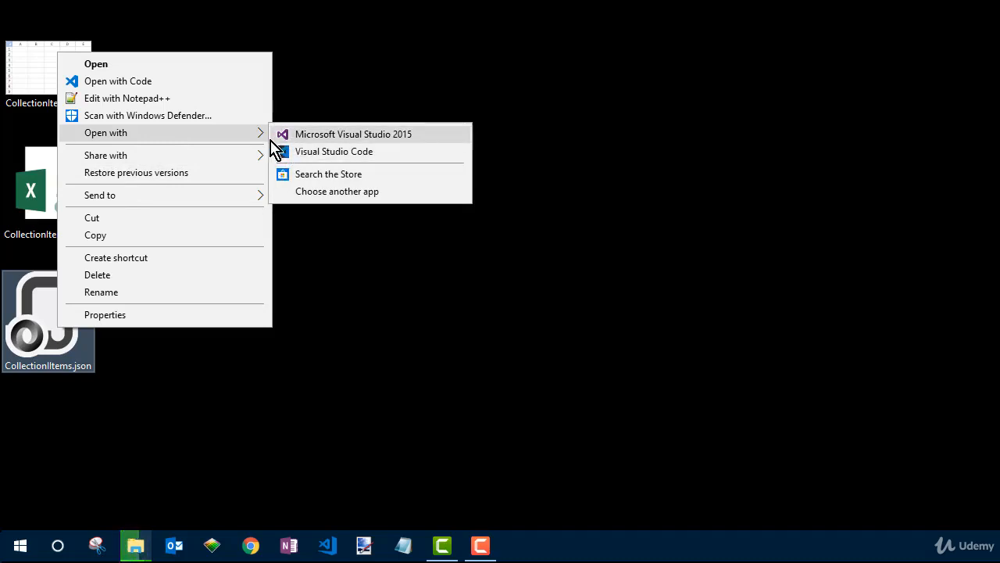
{"action": "left_click", "coordinate": [178, 100]}
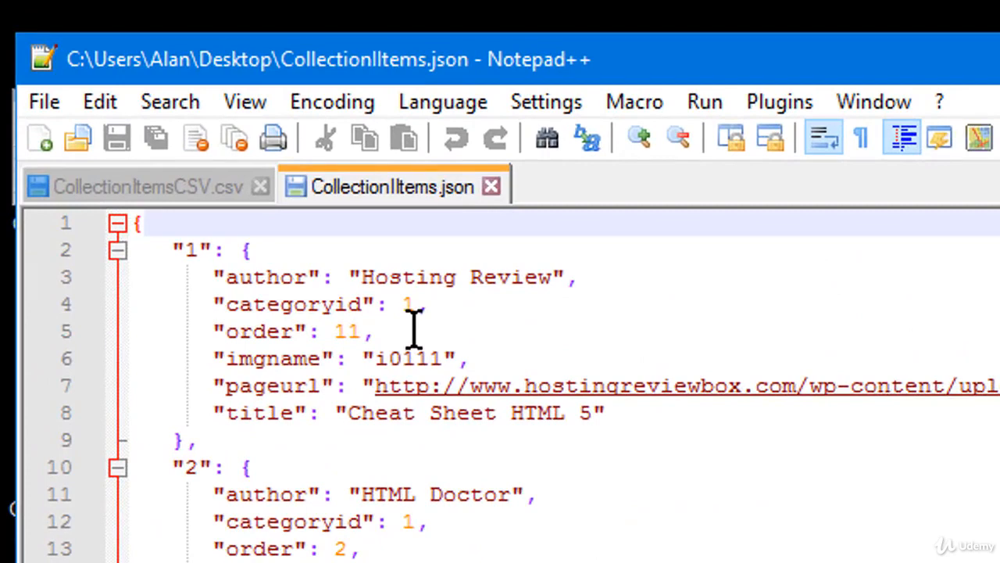
Step: Insert a new line below the opening brace on line 1 and enter the quoted key "items" on it
{"action": "key", "text": "End"}
{"action": "key", "text": "Return"}
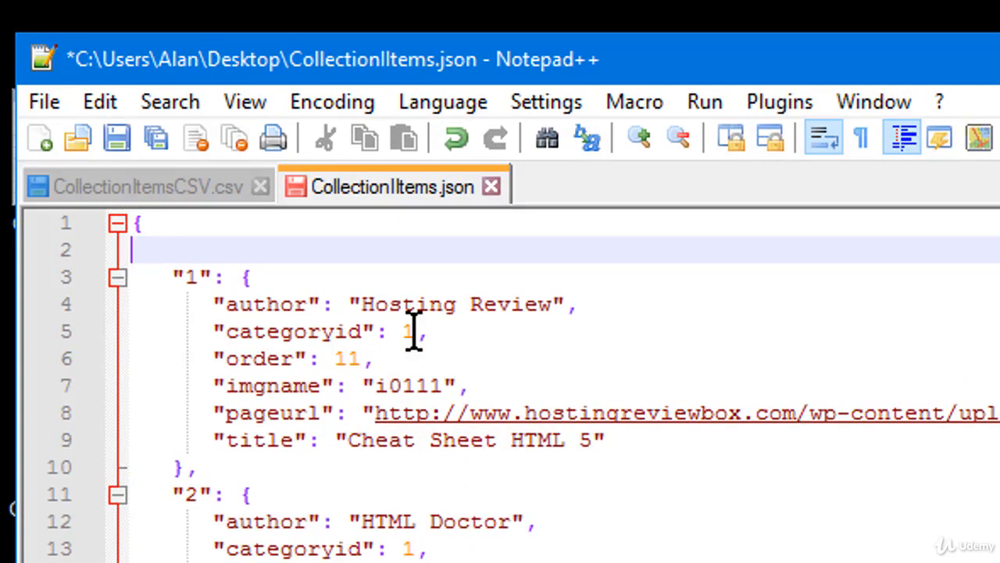
{"action": "type", "text": "items"}
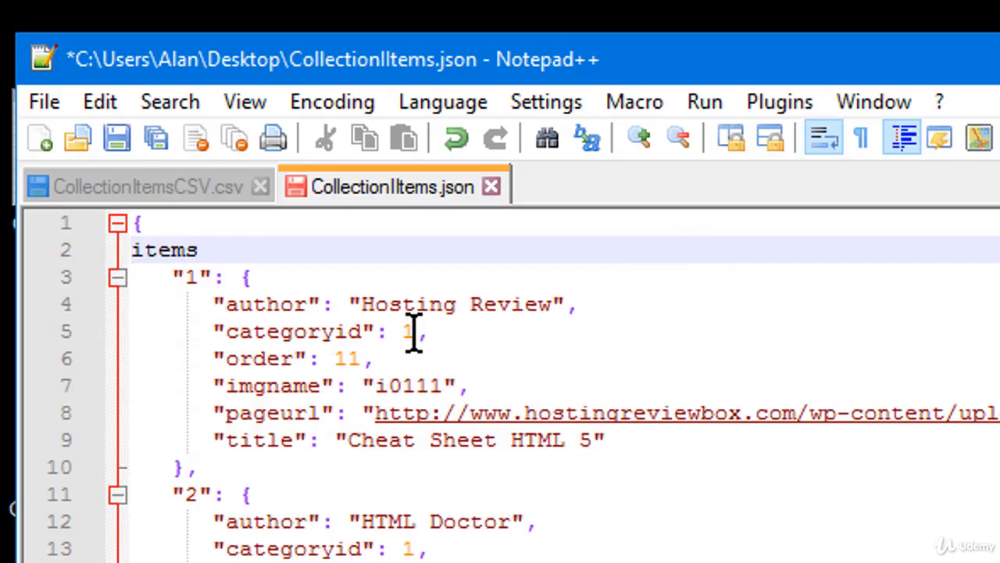
{"action": "key", "text": "Home"}
{"action": "type", "text": "\""}
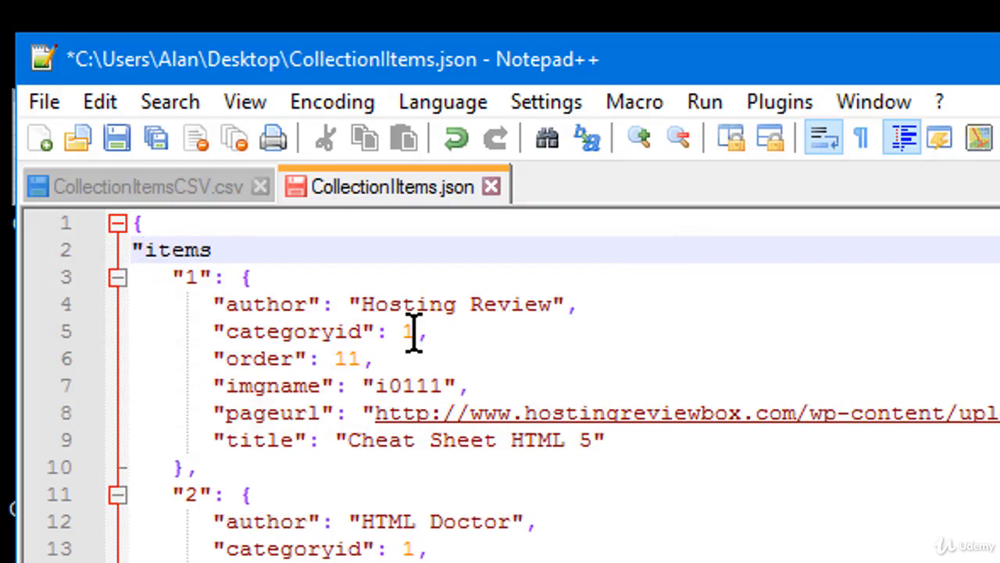
{"action": "key", "text": "Right"}
{"action": "key", "text": "Right"}
{"action": "key", "text": "Right"}
{"action": "key", "text": "Right"}
{"action": "key", "text": "Right"}
{"action": "type", "text": "\" "}
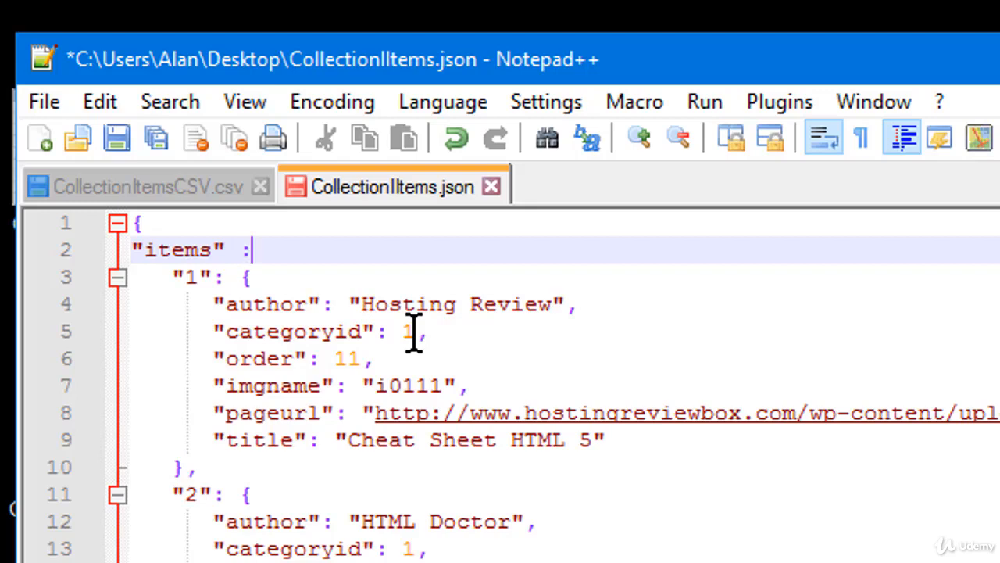
Step: Complete the "items" key with a colon directly after the quote, a space and a single opening brace
{"action": "type", "text": ":{}"}
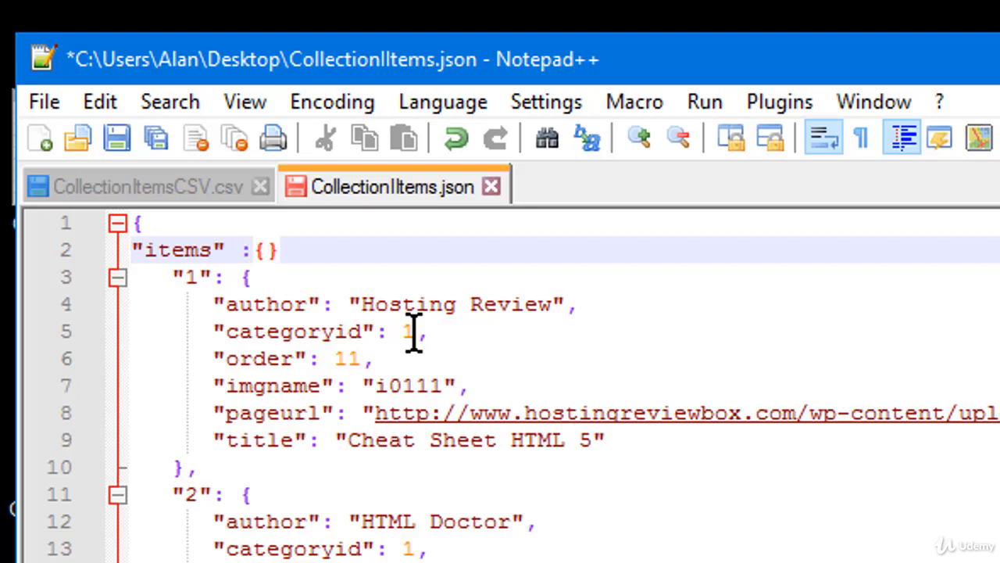
{"action": "key", "text": "shift+Right"}
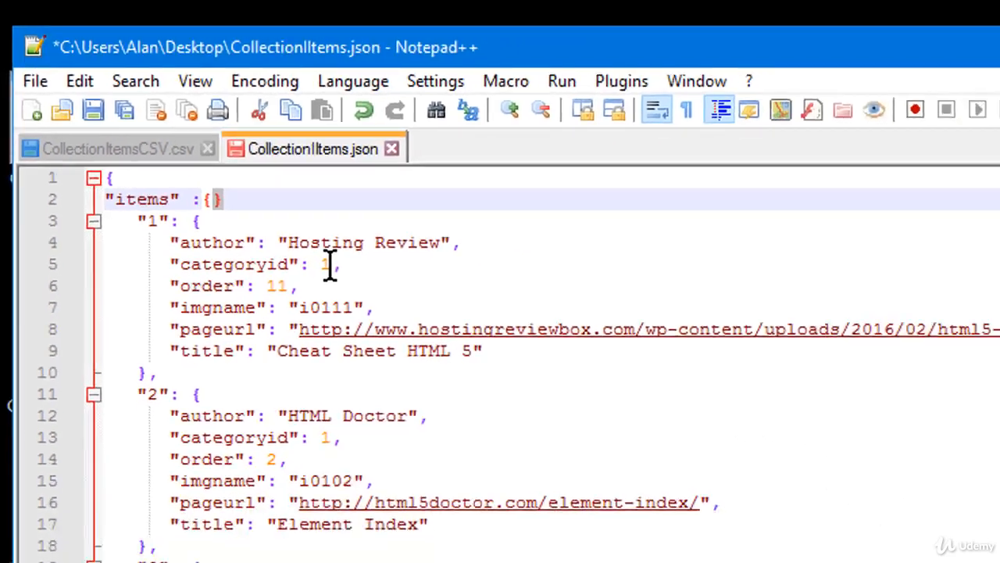
{"action": "key", "text": "Delete"}
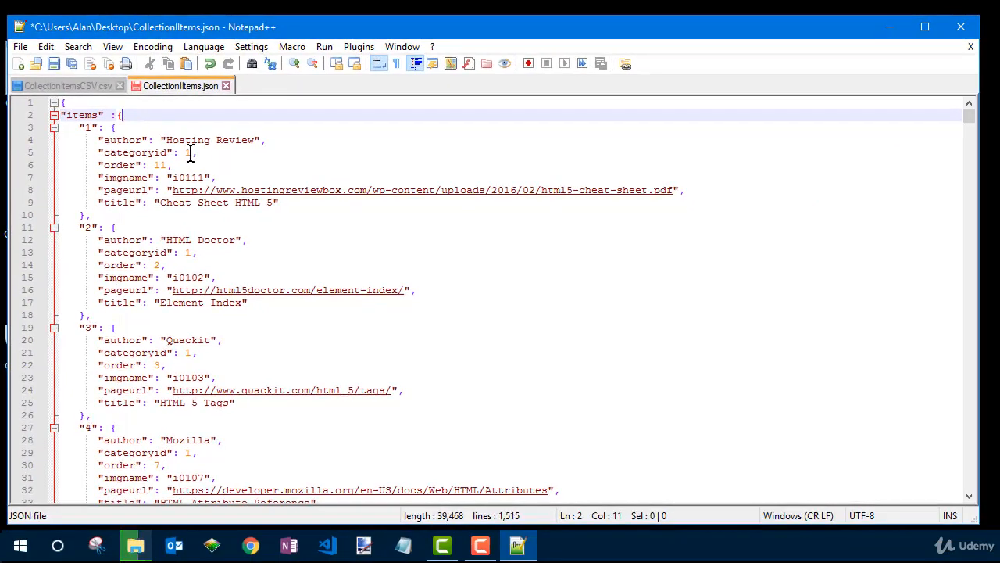
{"action": "key", "text": "Left"}
{"action": "key", "text": "Left"}
{"action": "key", "text": "BackSpace"}
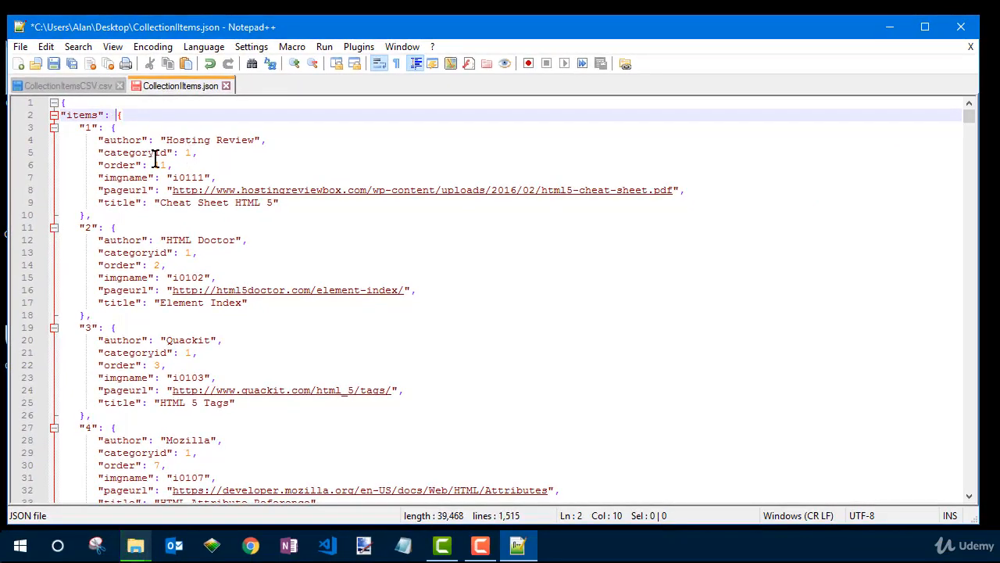
Step: Add a closing brace on a new line after record "189" near the file's end, save the file and close the editor
{"action": "scroll", "coordinate": [246, 261], "scroll_direction": "down", "scroll_amount": 20}
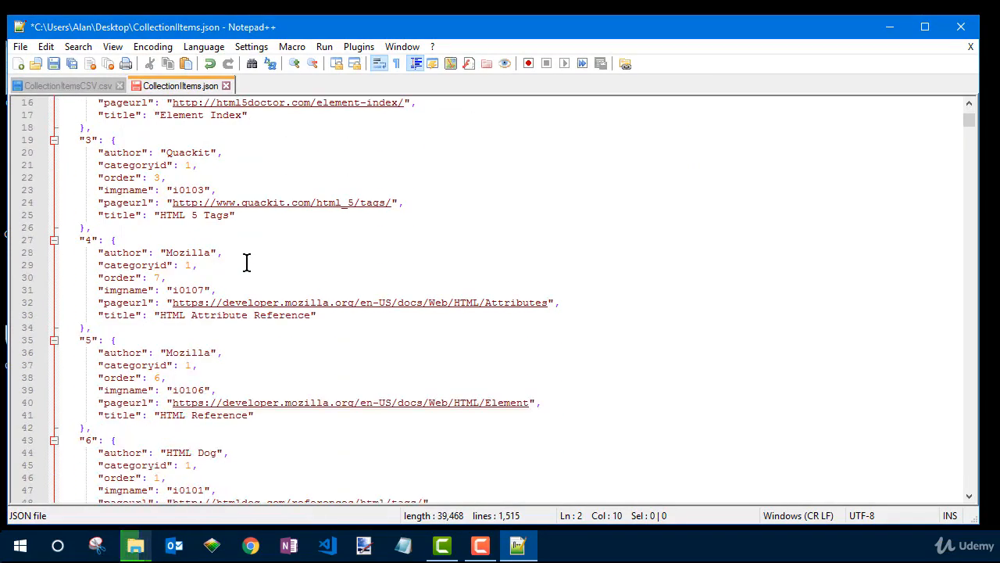
{"action": "scroll", "coordinate": [247, 264], "scroll_direction": "down", "scroll_amount": 20}
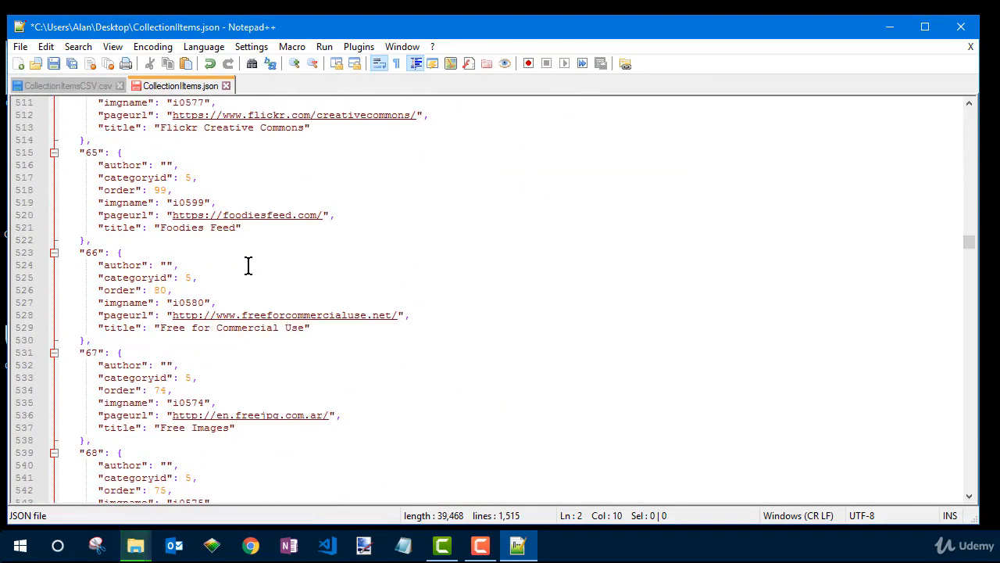
{"action": "scroll", "coordinate": [252, 272], "scroll_direction": "down", "scroll_amount": 20}
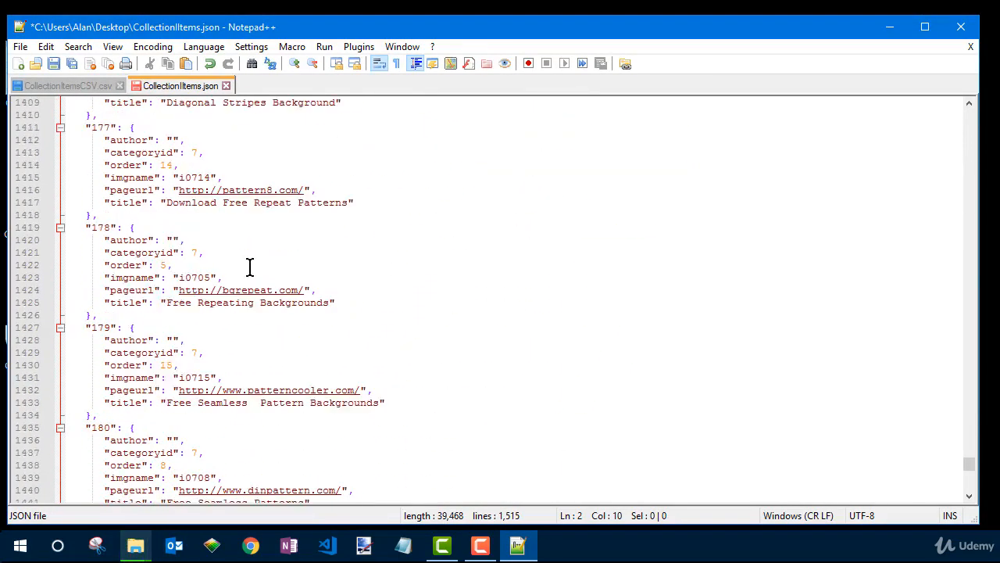
{"action": "left_click", "coordinate": [138, 477]}
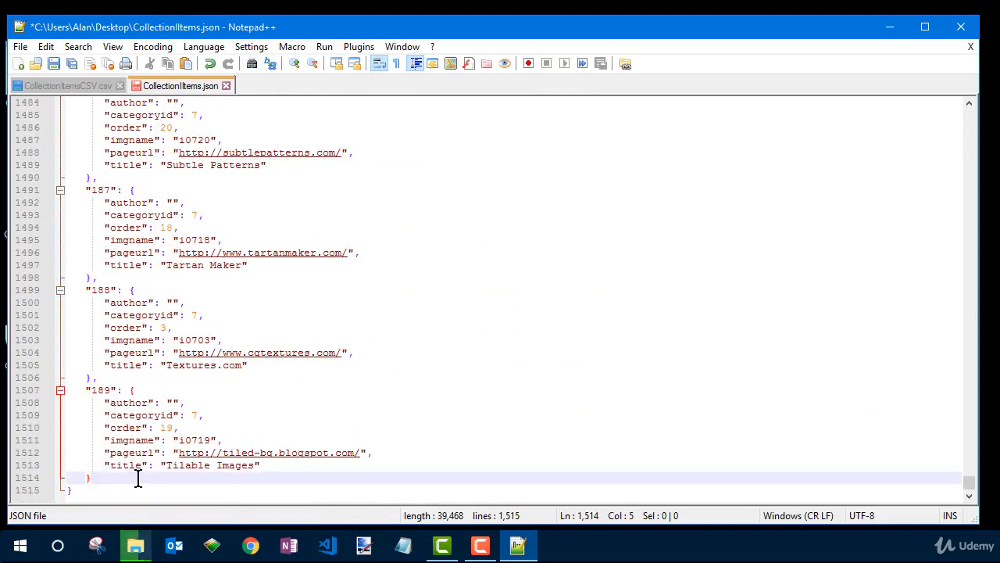
{"action": "key", "text": "Return"}
{"action": "type", "text": "}"}
{"action": "scroll", "coordinate": [211, 479], "scroll_direction": "down", "scroll_amount": 1}
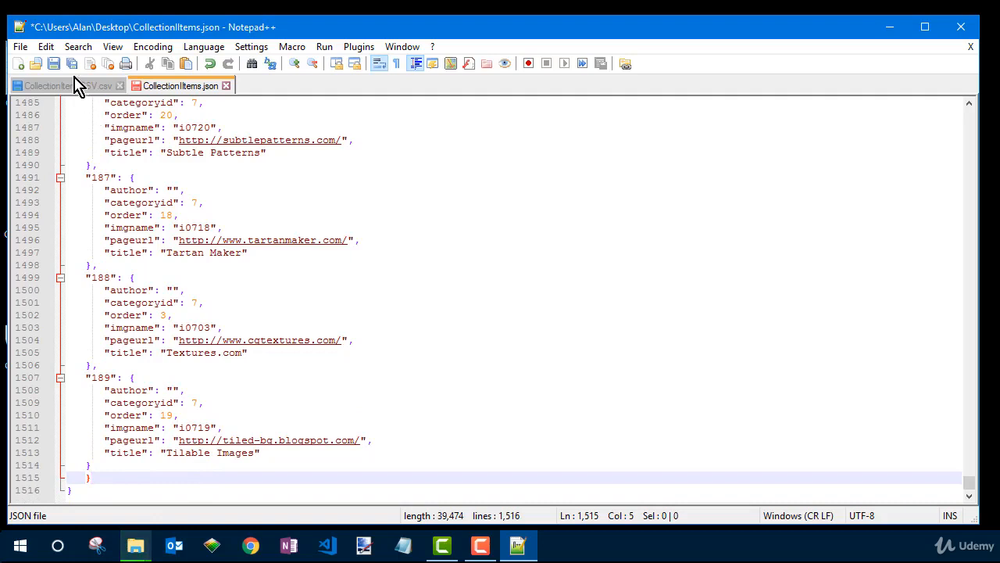
{"action": "left_click", "coordinate": [53, 67]}
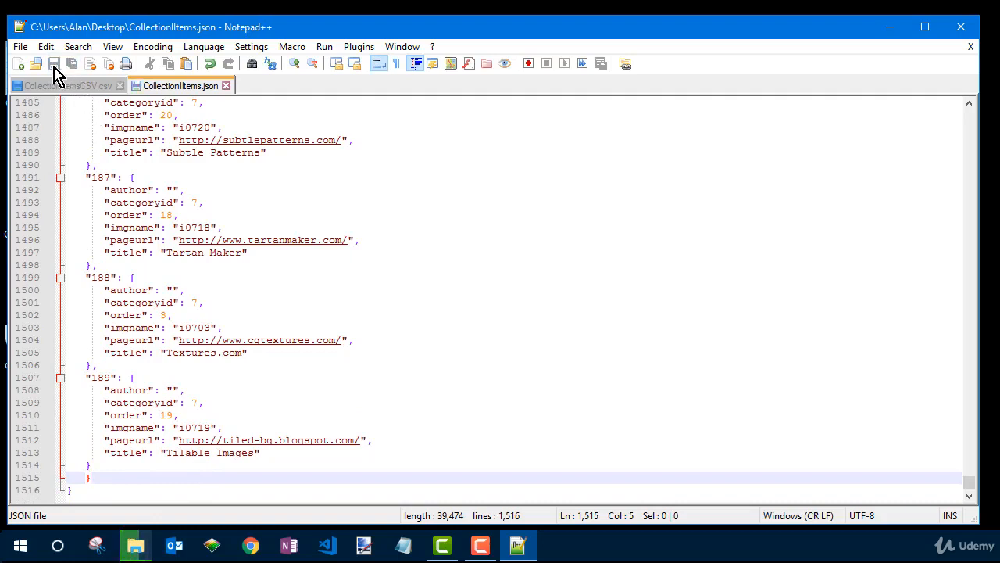
{"action": "left_click", "coordinate": [960, 29]}
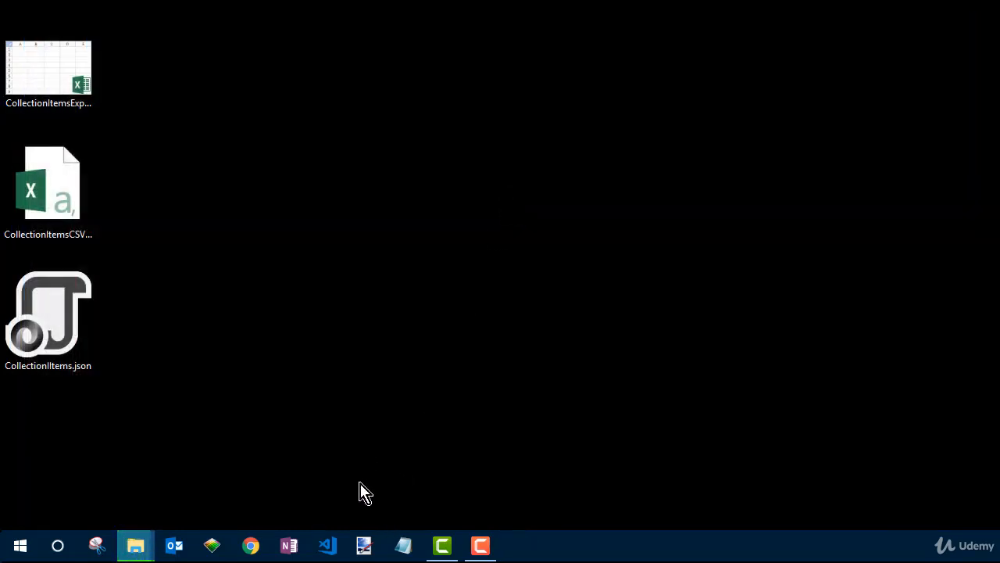
Step: Switch to Visual Studio Code and open CollectionIItems.json from the desktop
{"action": "left_click", "coordinate": [327, 547]}
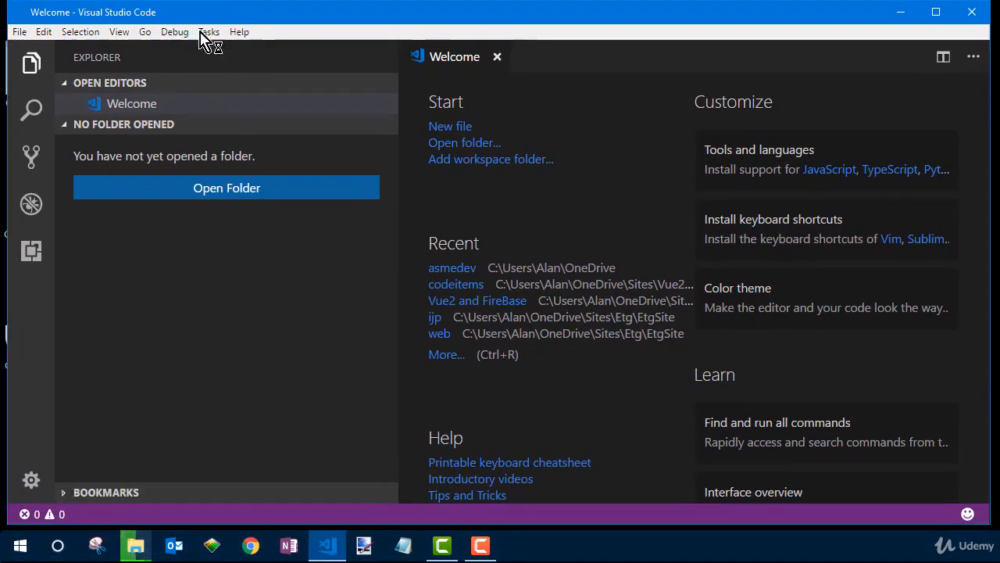
{"action": "left_click", "coordinate": [17, 32]}
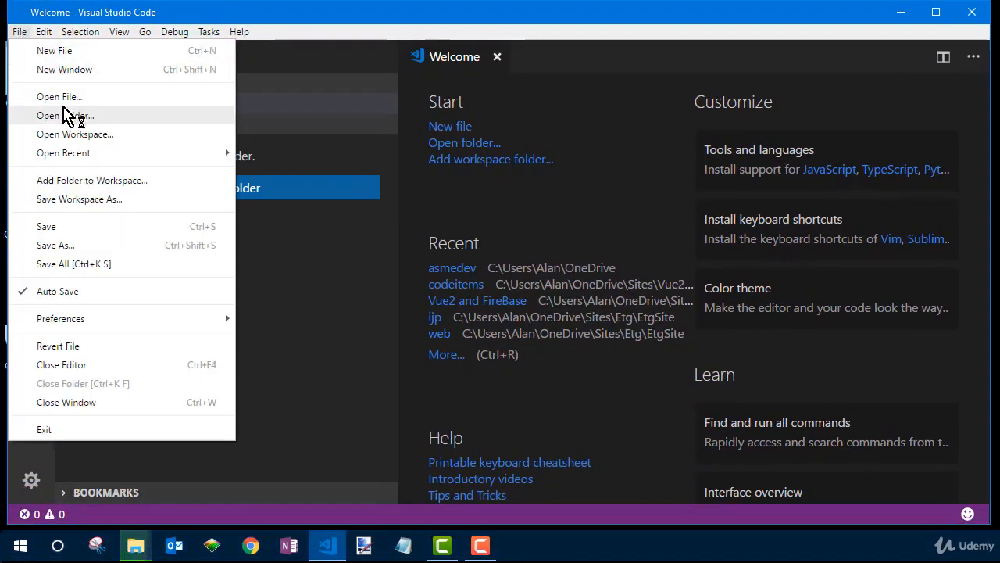
{"action": "left_click", "coordinate": [99, 116]}
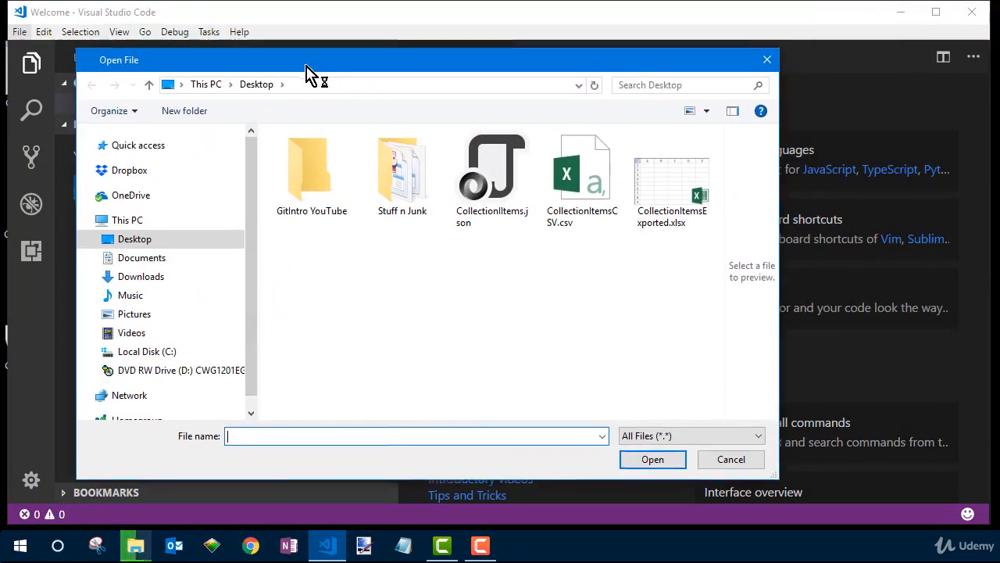
{"action": "left_click", "coordinate": [525, 203]}
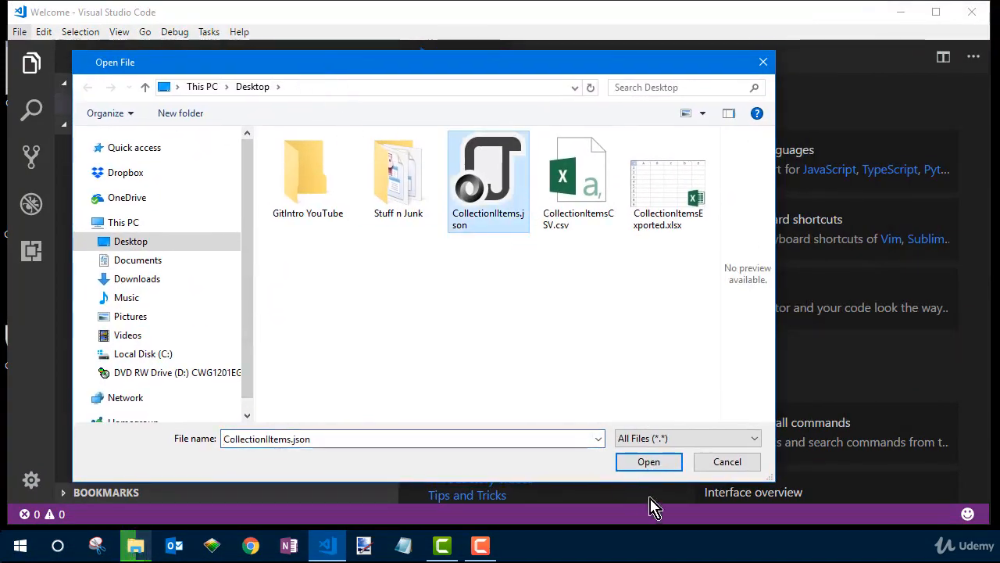
{"action": "left_click", "coordinate": [648, 462]}
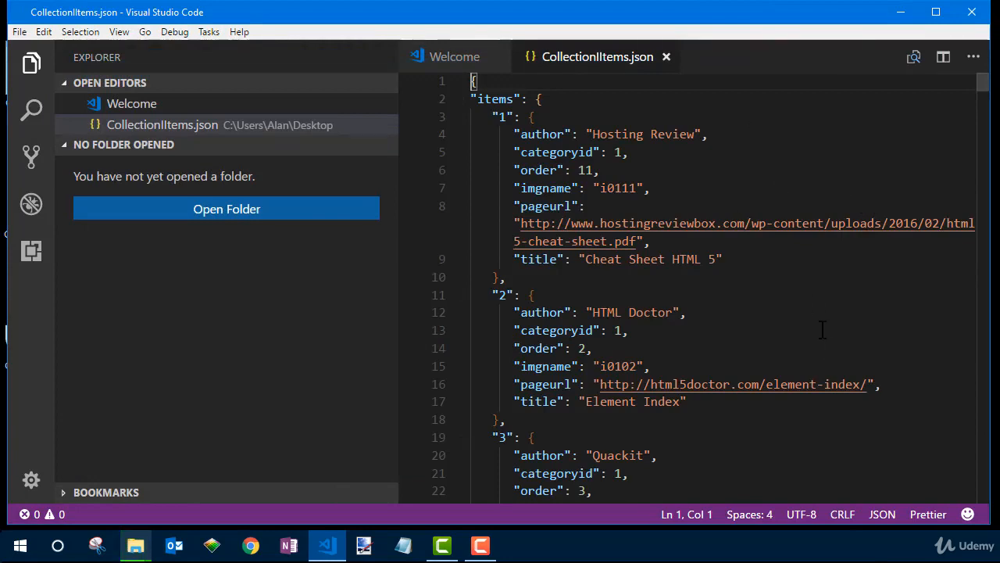
Step: Collapse the explorer sidebar to widen the editor and format the whole JSON document
{"action": "scroll", "coordinate": [875, 335], "scroll_direction": "down", "scroll_amount": 3}
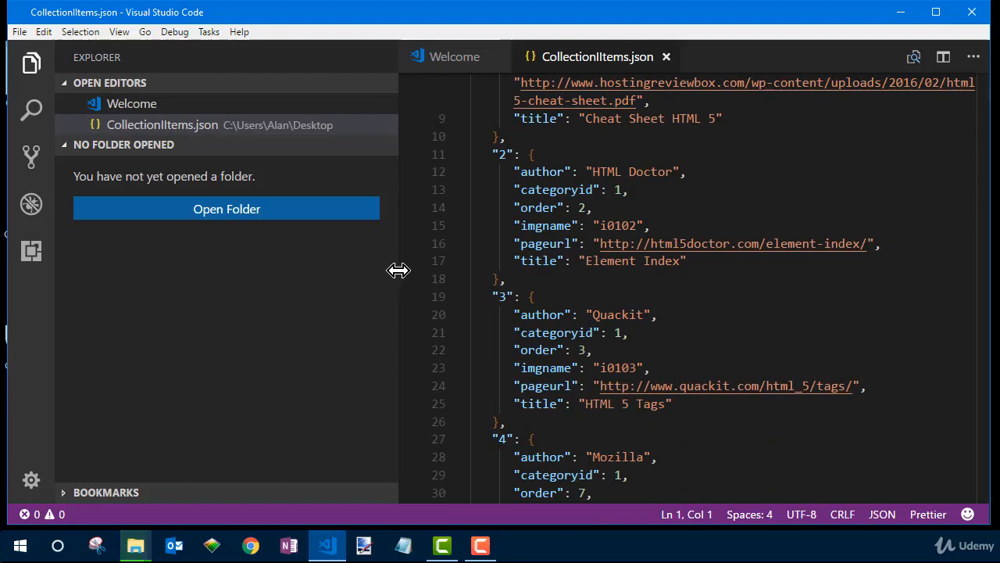
{"action": "left_click_drag", "start_coordinate": [398, 268], "coordinate": [118, 268]}
{"action": "right_click", "coordinate": [722, 180]}
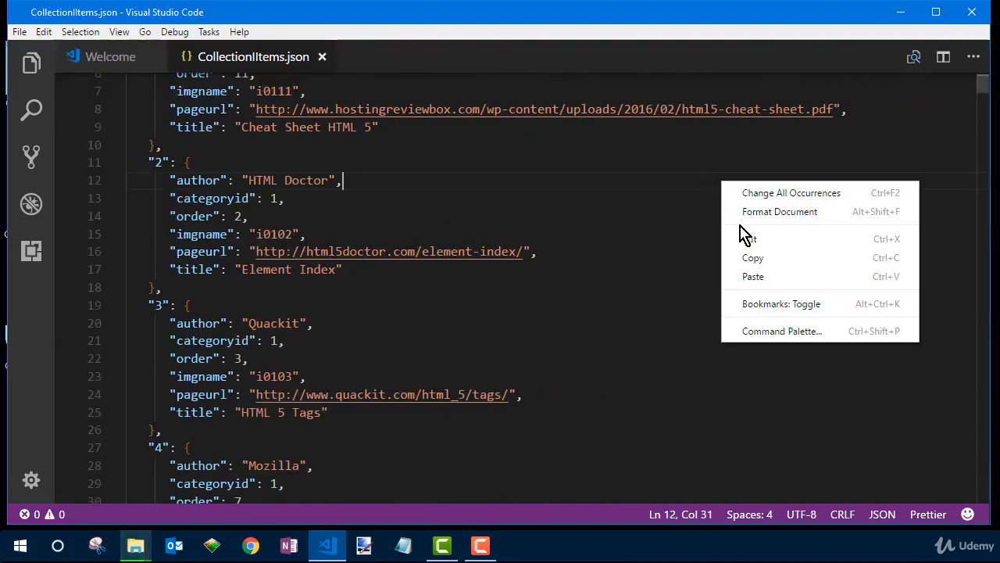
{"action": "left_click", "coordinate": [746, 214]}
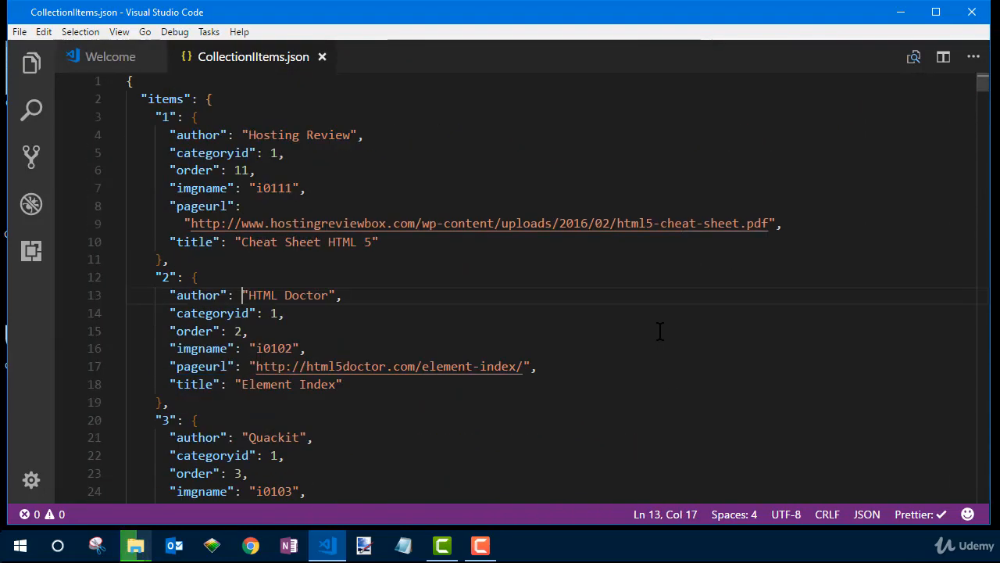
Step: Examine the formatted JSON from start to end, checking the indentation and the opening and closing braces of the "items" node
{"action": "scroll", "coordinate": [662, 331], "scroll_direction": "down", "scroll_amount": 20}
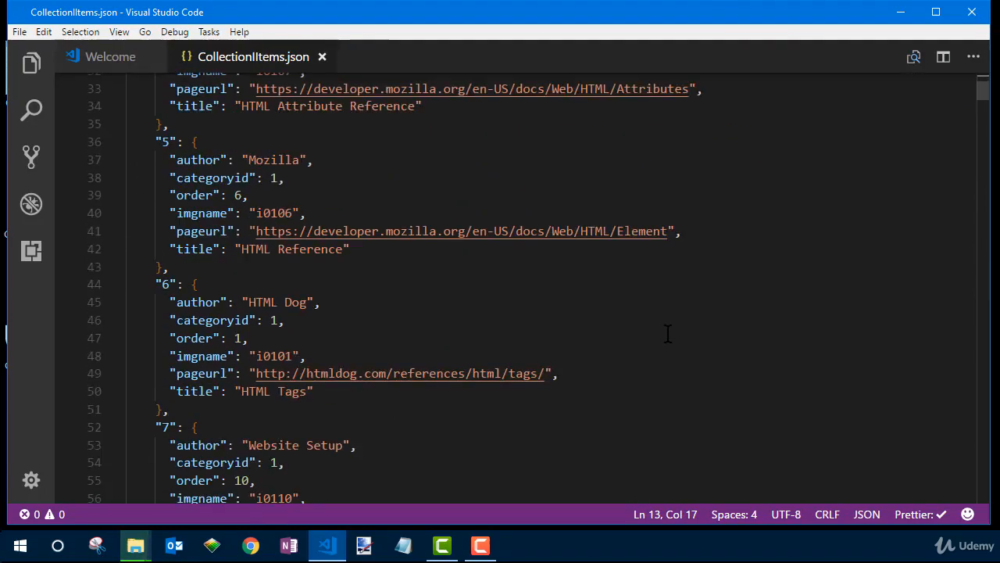
{"action": "scroll", "coordinate": [671, 334], "scroll_direction": "down", "scroll_amount": 20}
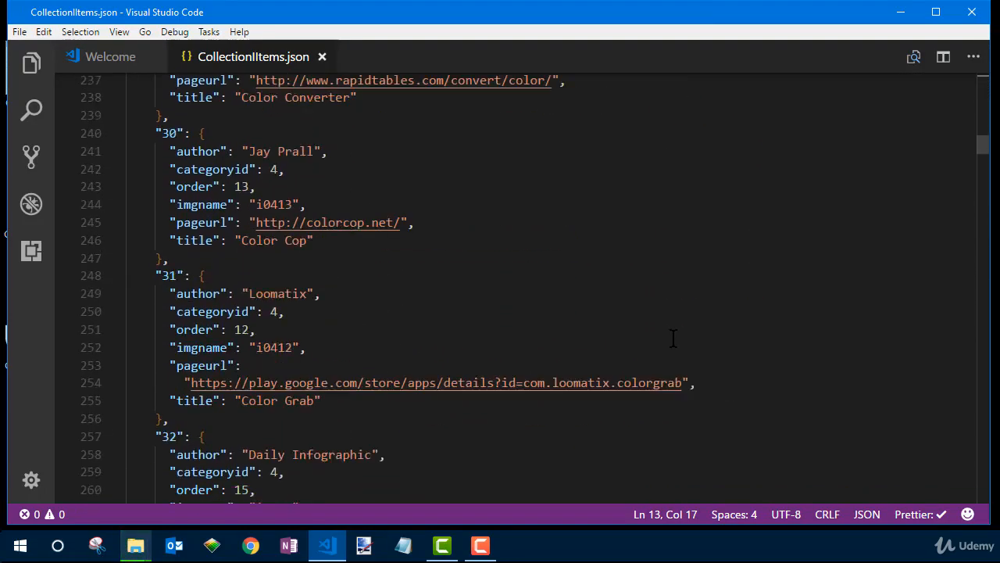
{"action": "scroll", "coordinate": [676, 341], "scroll_direction": "down", "scroll_amount": 20}
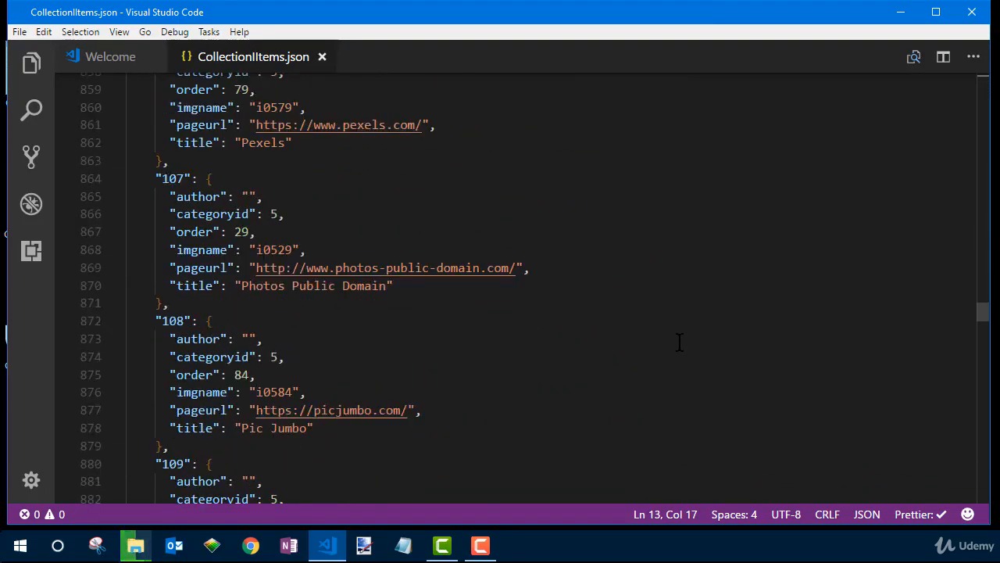
{"action": "scroll", "coordinate": [679, 341], "scroll_direction": "down", "scroll_amount": 15}
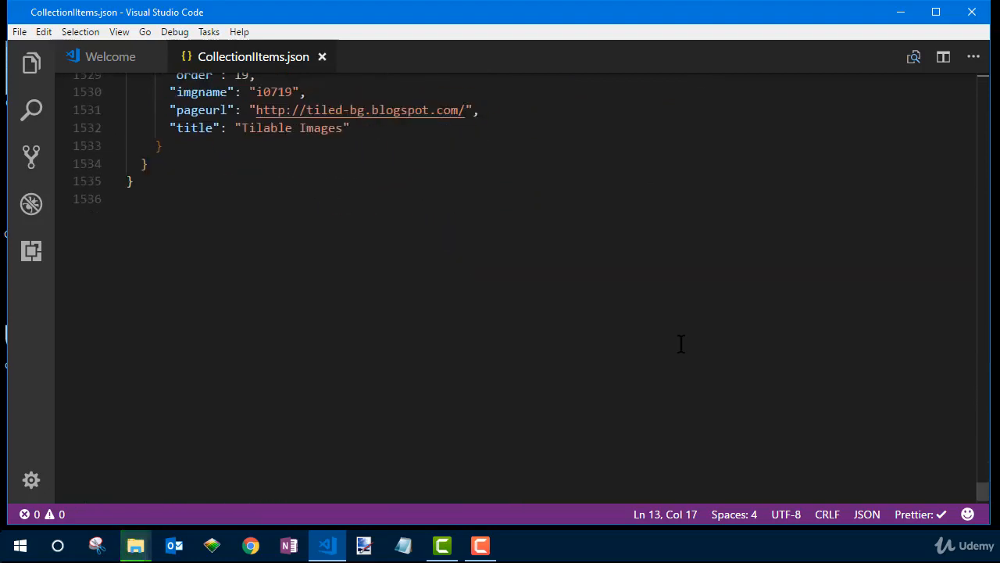
{"action": "scroll", "coordinate": [681, 341], "scroll_direction": "up", "scroll_amount": 1}
{"action": "left_click_drag", "start_coordinate": [154, 305], "coordinate": [137, 304]}
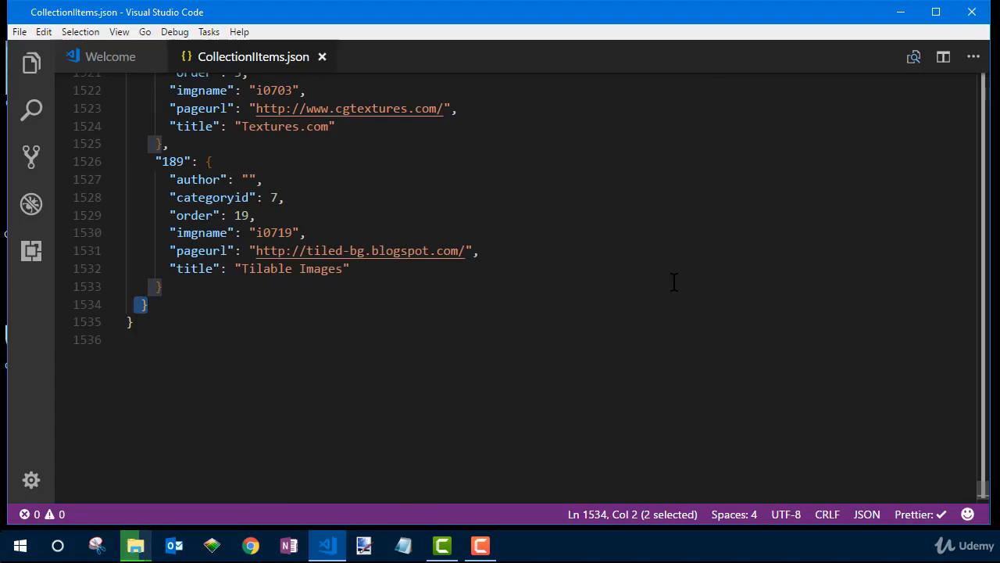
{"action": "scroll", "coordinate": [688, 289], "scroll_direction": "up", "scroll_amount": 15}
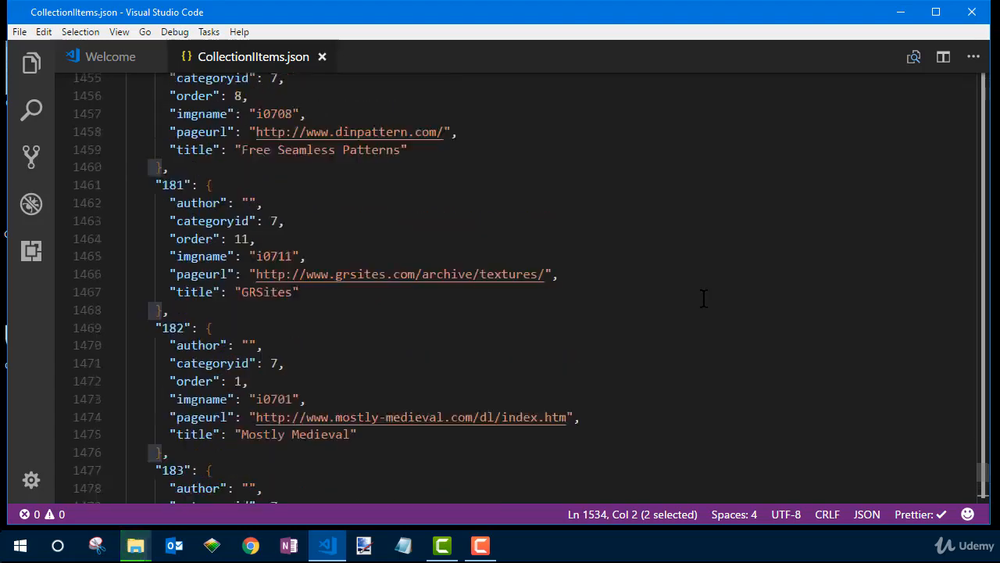
{"action": "scroll", "coordinate": [708, 334], "scroll_direction": "up", "scroll_amount": 19}
{"action": "scroll", "coordinate": [709, 332], "scroll_direction": "up", "scroll_amount": 20}
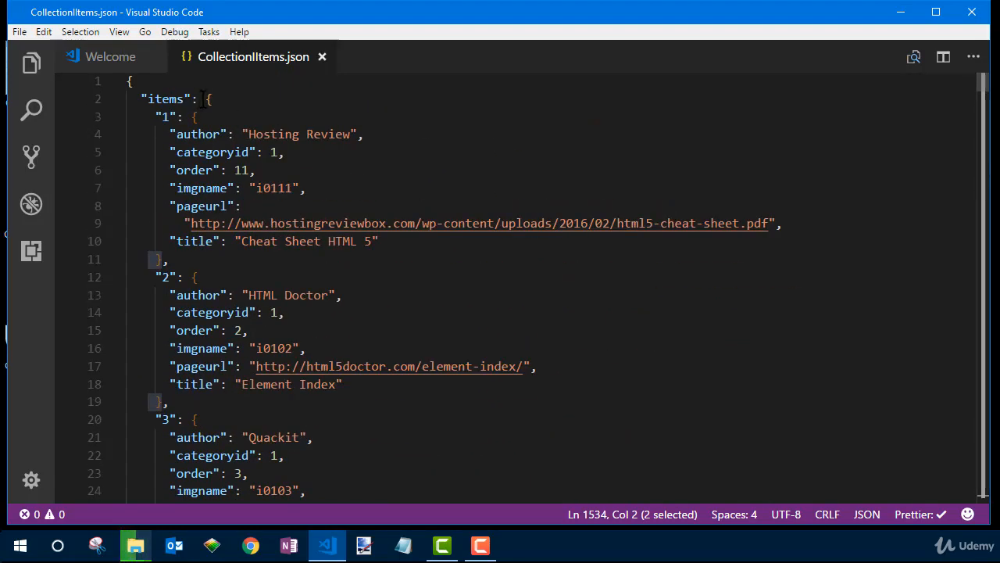
{"action": "double_click", "coordinate": [208, 100]}
{"action": "left_click", "coordinate": [186, 82]}
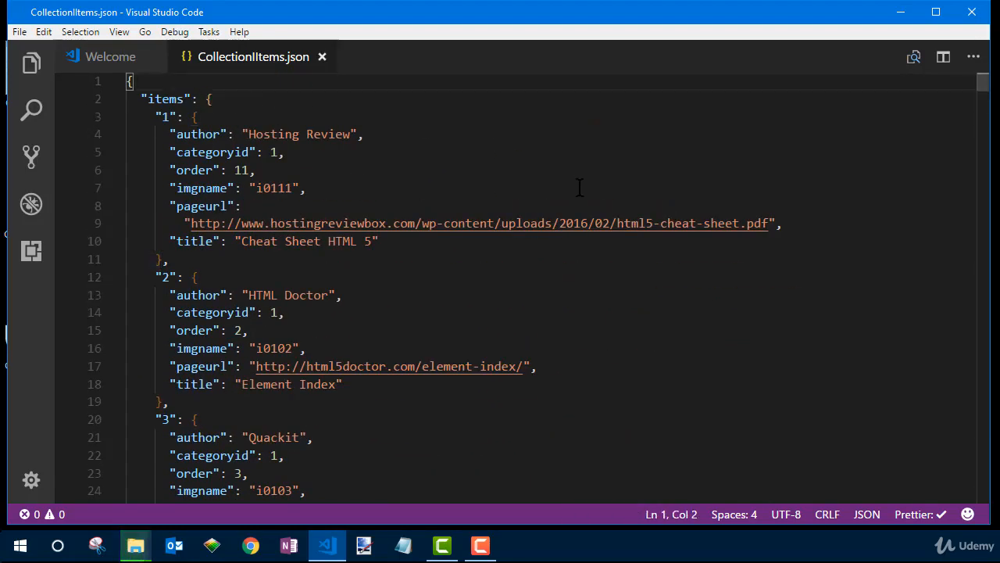
Step: Close CollectionIItems.json and exit Visual Studio Code
{"action": "scroll", "coordinate": [582, 196], "scroll_direction": "down", "scroll_amount": 9}
{"action": "left_click", "coordinate": [322, 57]}
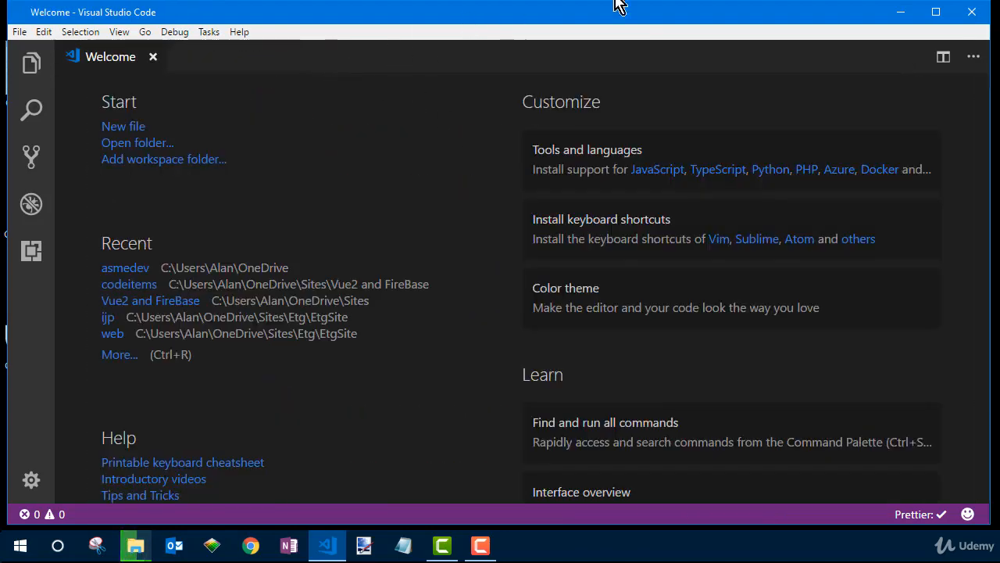
{"action": "left_click", "coordinate": [973, 11]}
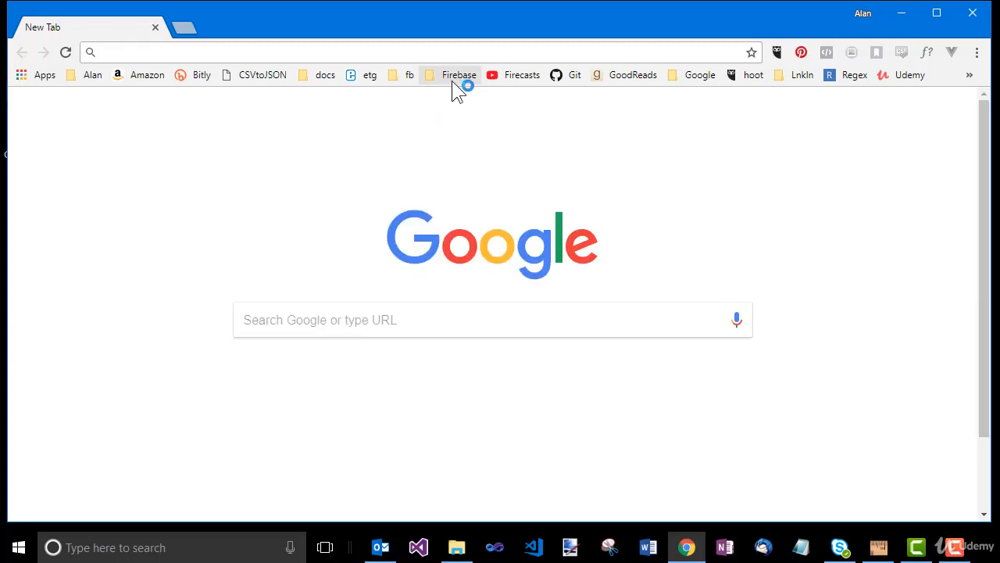
Step: Open the bookmarked Firebase site in Chrome and go to the Firebase console
{"action": "left_click", "coordinate": [452, 78]}
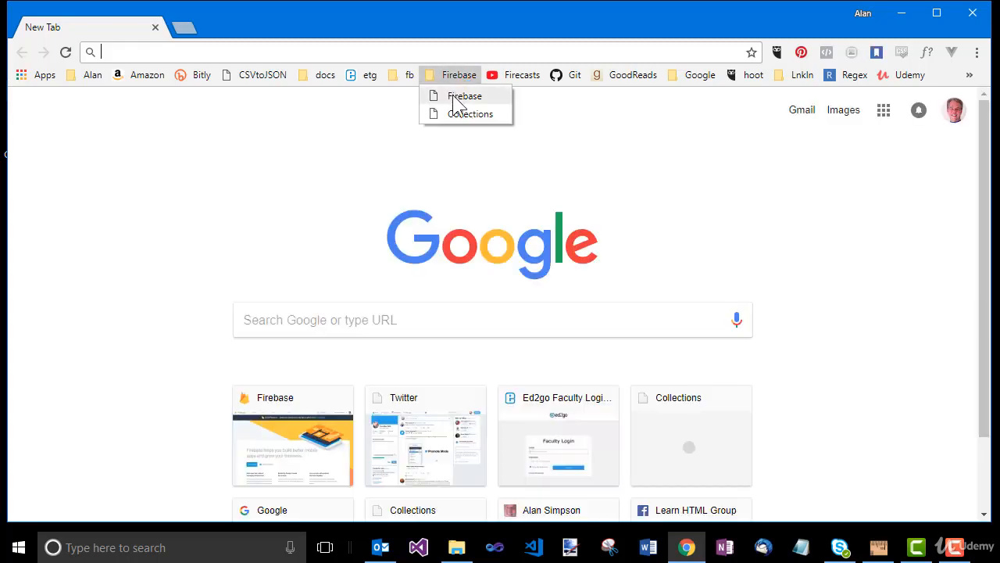
{"action": "left_click", "coordinate": [457, 97]}
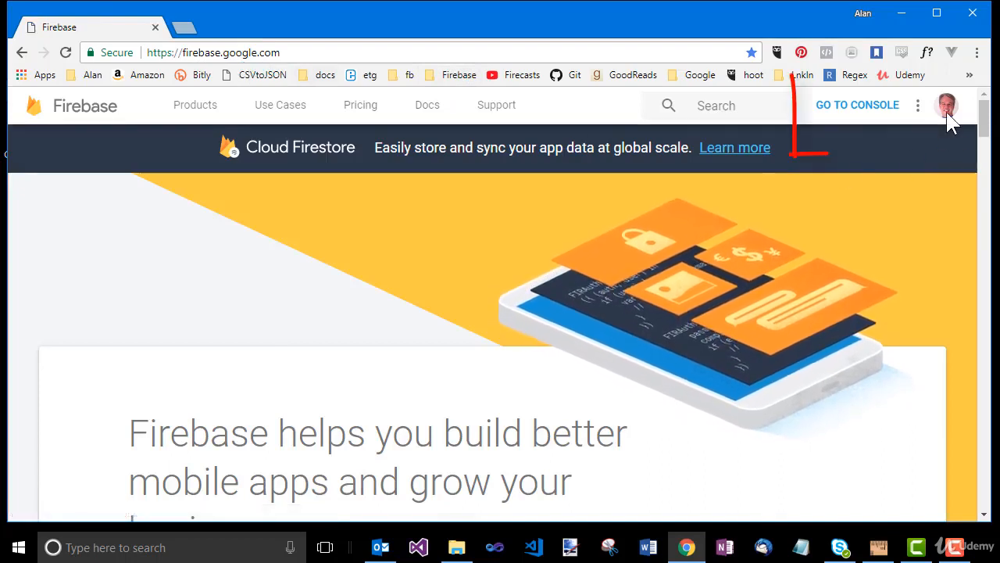
{"action": "left_click", "coordinate": [899, 122]}
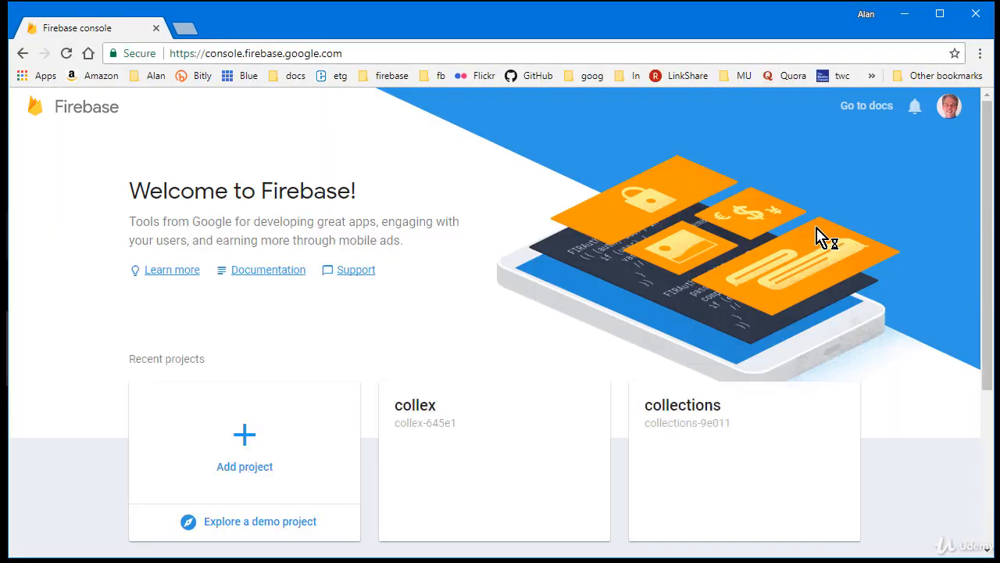
Step: Open the collex project in the Firebase console and go to its Realtime Database data
{"action": "scroll", "coordinate": [820, 239], "scroll_direction": "down", "scroll_amount": 3}
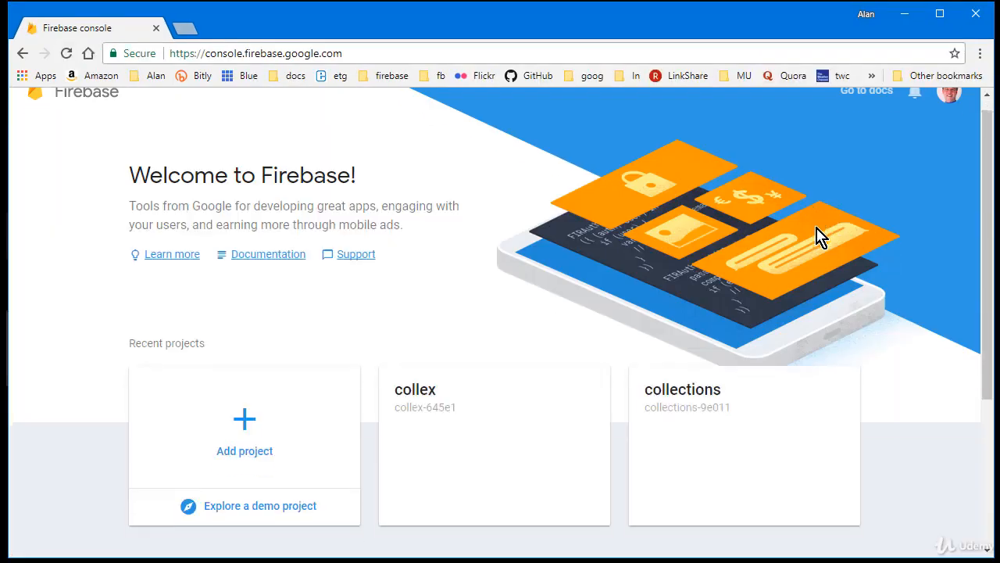
{"action": "scroll", "coordinate": [680, 252], "scroll_direction": "down", "scroll_amount": 1}
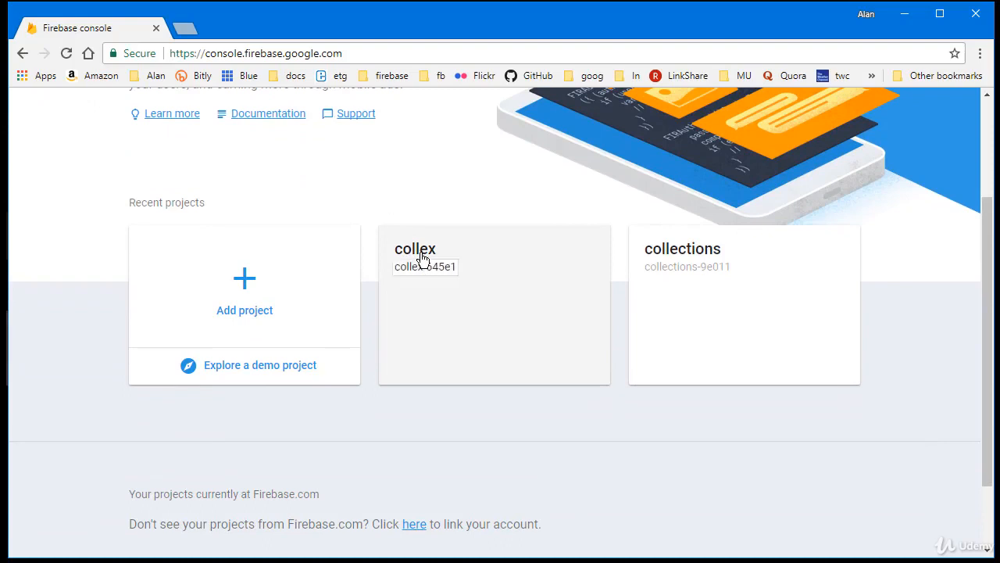
{"action": "left_click", "coordinate": [420, 293]}
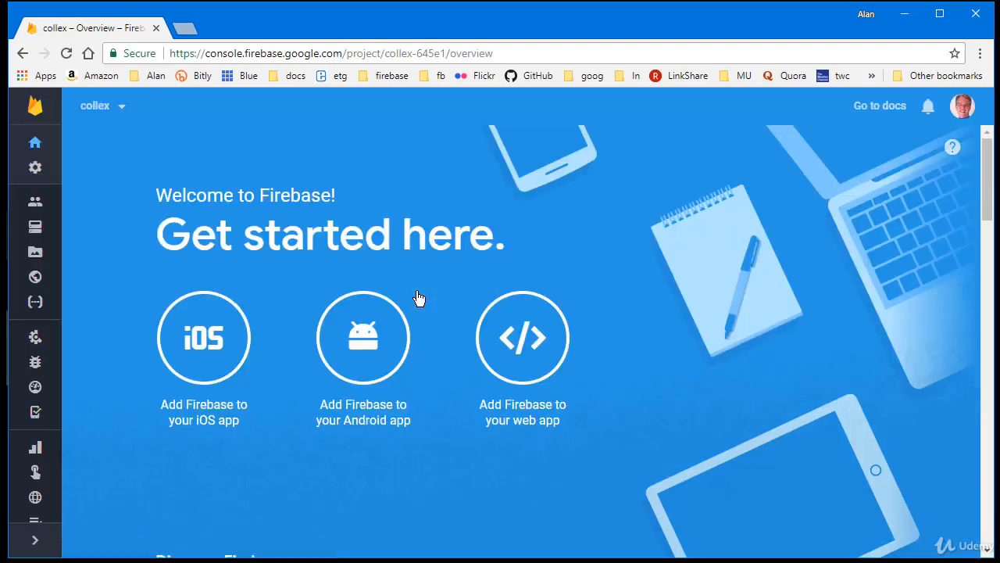
{"action": "scroll", "coordinate": [420, 301], "scroll_direction": "down", "scroll_amount": 4}
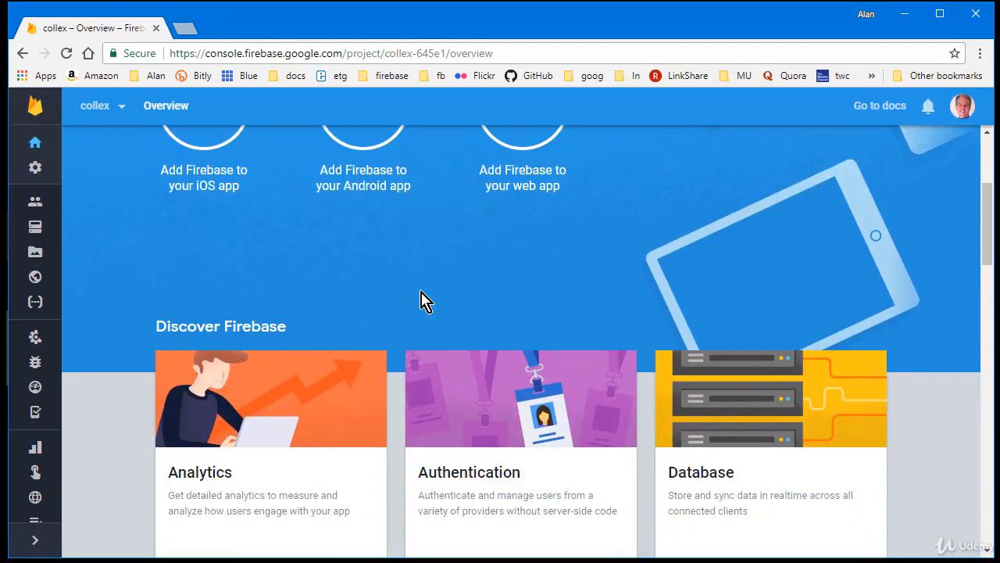
{"action": "scroll", "coordinate": [825, 325], "scroll_direction": "down", "scroll_amount": 1}
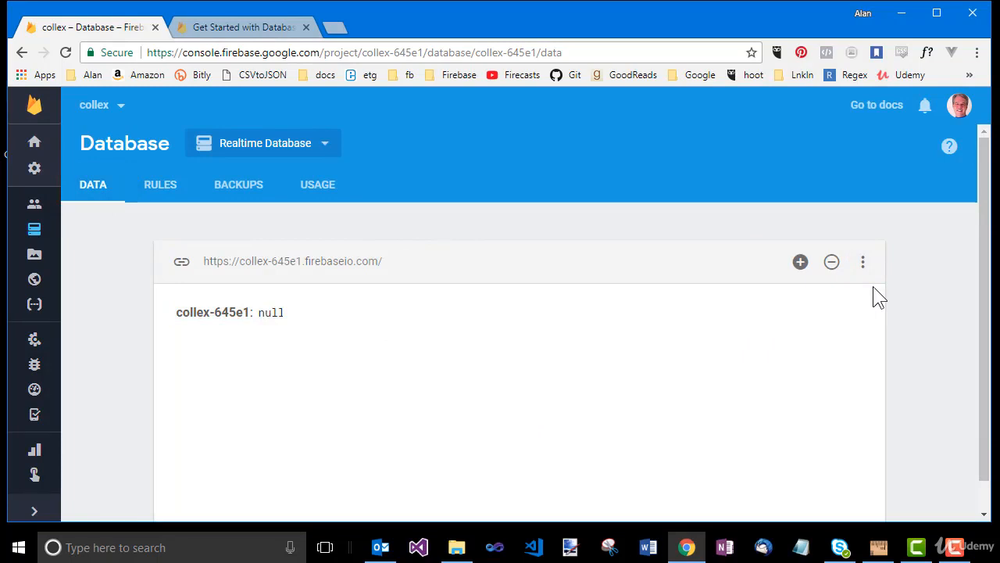
Step: Import CollectionIItems.json from the Desktop into the root of the collex Realtime Database
{"action": "left_click", "coordinate": [863, 263]}
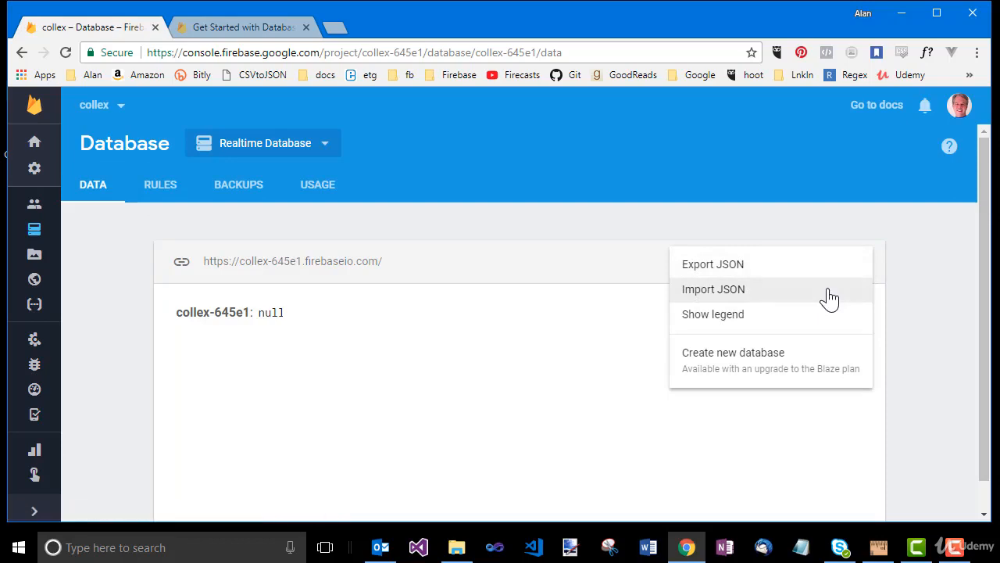
{"action": "left_click", "coordinate": [693, 299]}
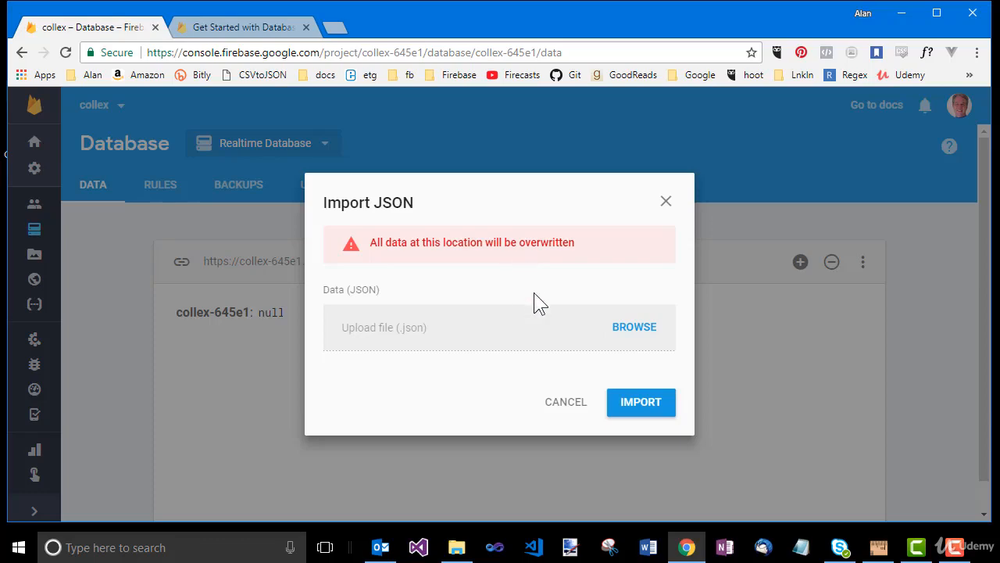
{"action": "left_click", "coordinate": [626, 338]}
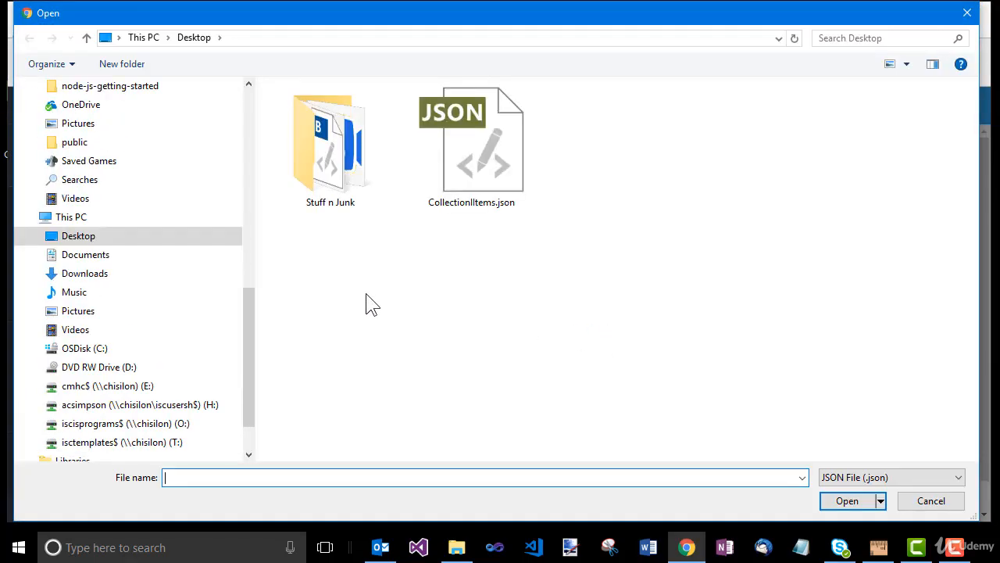
{"action": "left_click", "coordinate": [449, 178]}
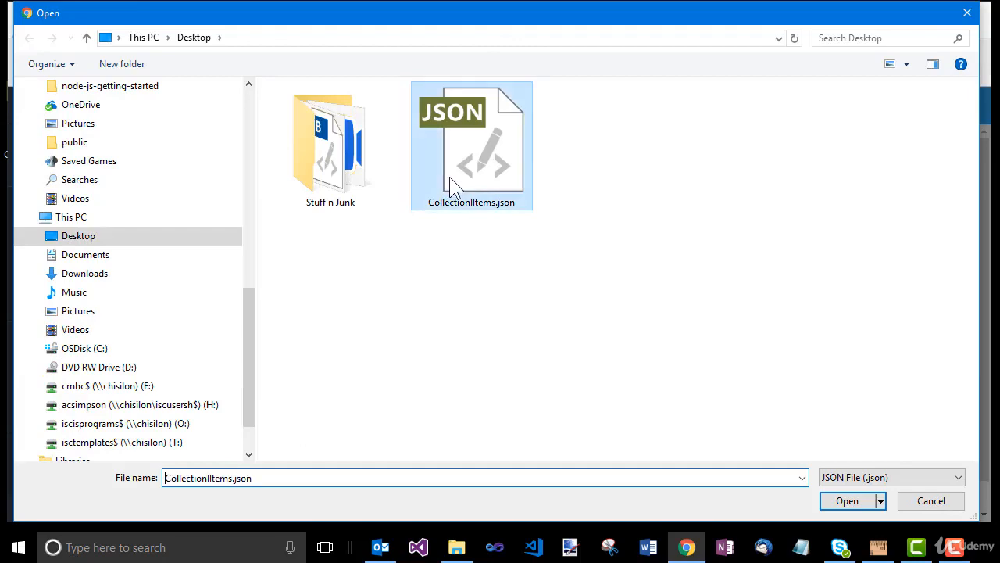
{"action": "left_click", "coordinate": [848, 504]}
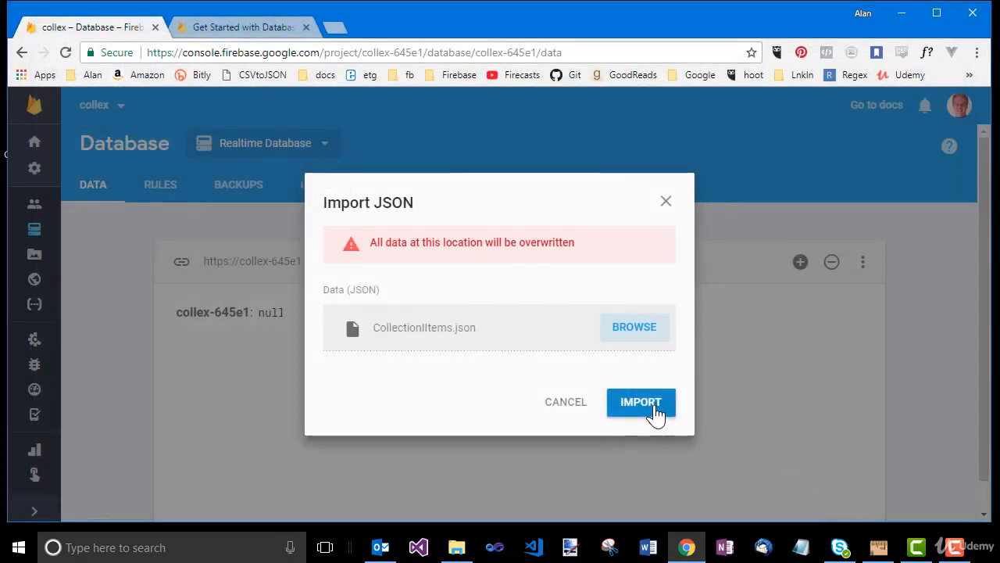
{"action": "left_click", "coordinate": [652, 416]}
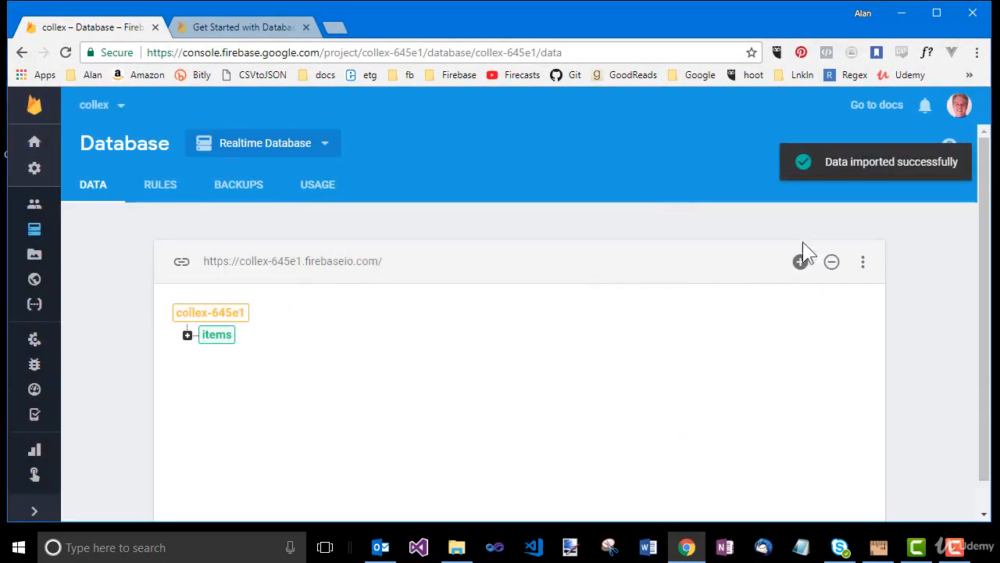
Step: Expand the "items" node and its records 1 to 4, and examine the imported fields of each record
{"action": "left_click", "coordinate": [188, 336]}
{"action": "left_click", "coordinate": [213, 357]}
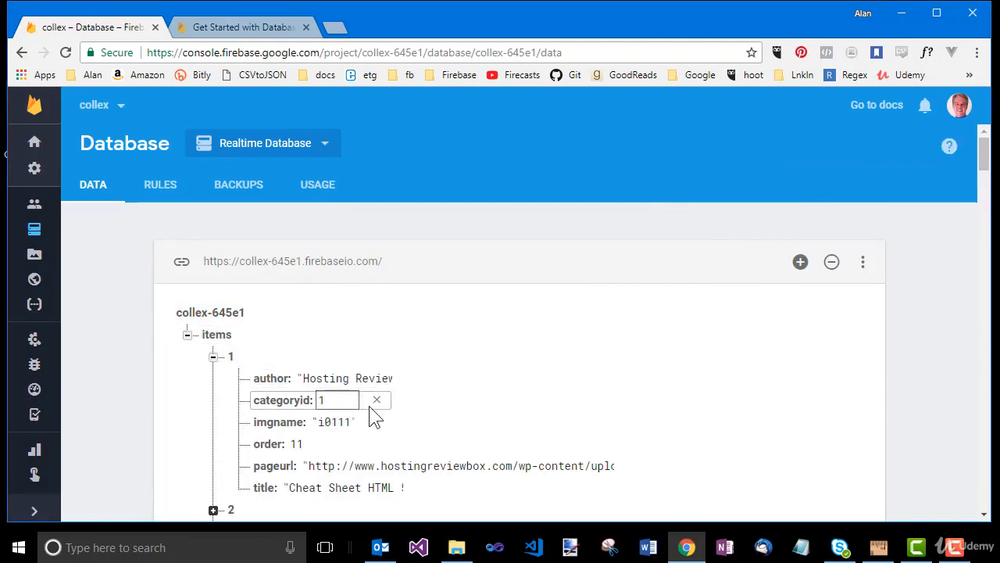
{"action": "scroll", "coordinate": [373, 413], "scroll_direction": "down", "scroll_amount": 3}
{"action": "left_click", "coordinate": [214, 353]}
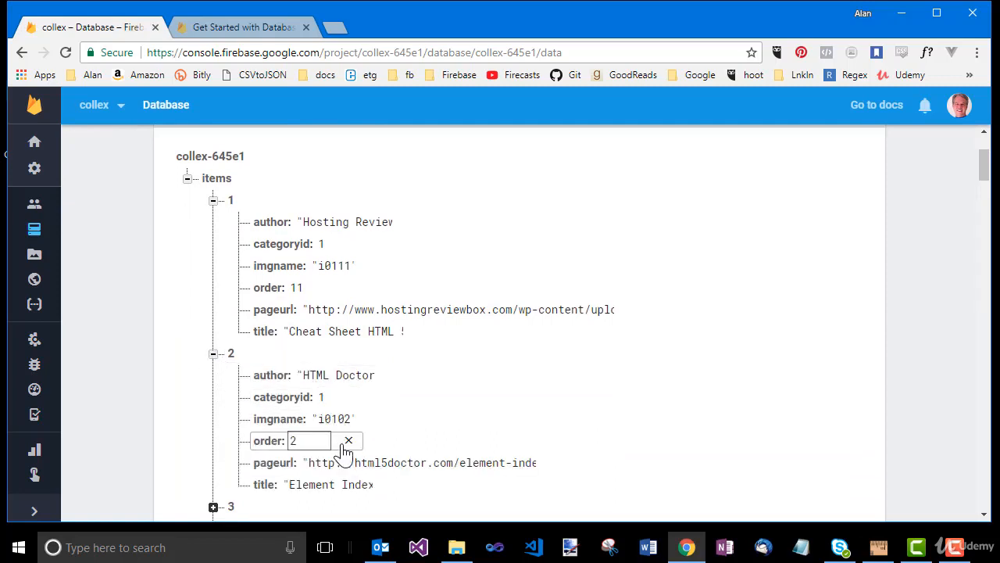
{"action": "scroll", "coordinate": [336, 447], "scroll_direction": "down", "scroll_amount": 1}
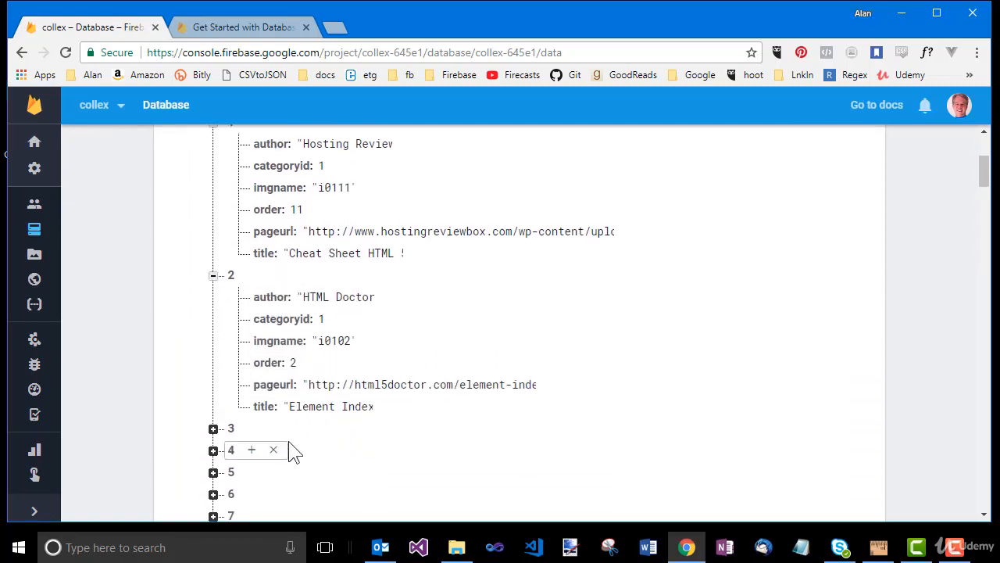
{"action": "left_click", "coordinate": [213, 429]}
{"action": "scroll", "coordinate": [375, 500], "scroll_direction": "down", "scroll_amount": 1}
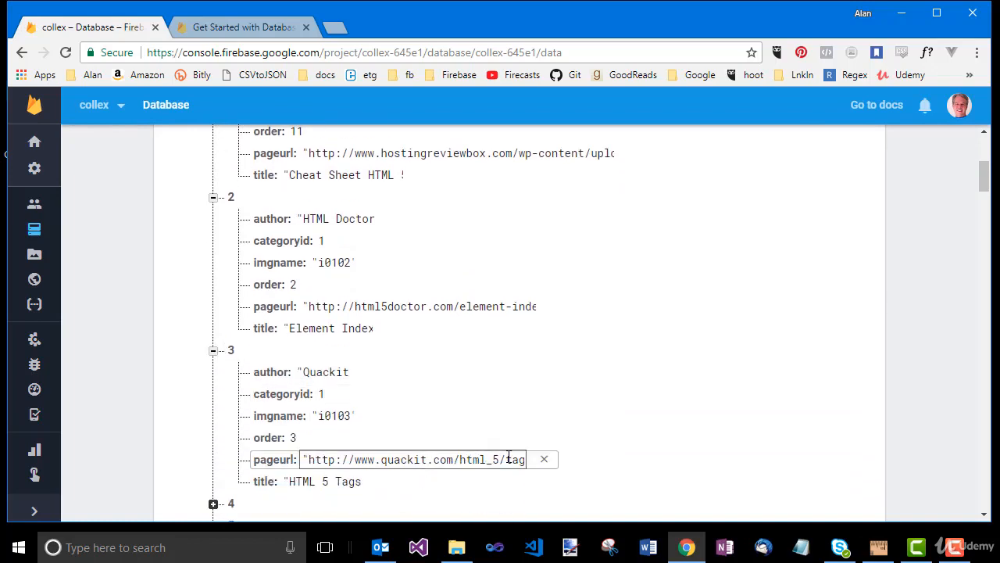
{"action": "scroll", "coordinate": [490, 464], "scroll_direction": "down", "scroll_amount": 1}
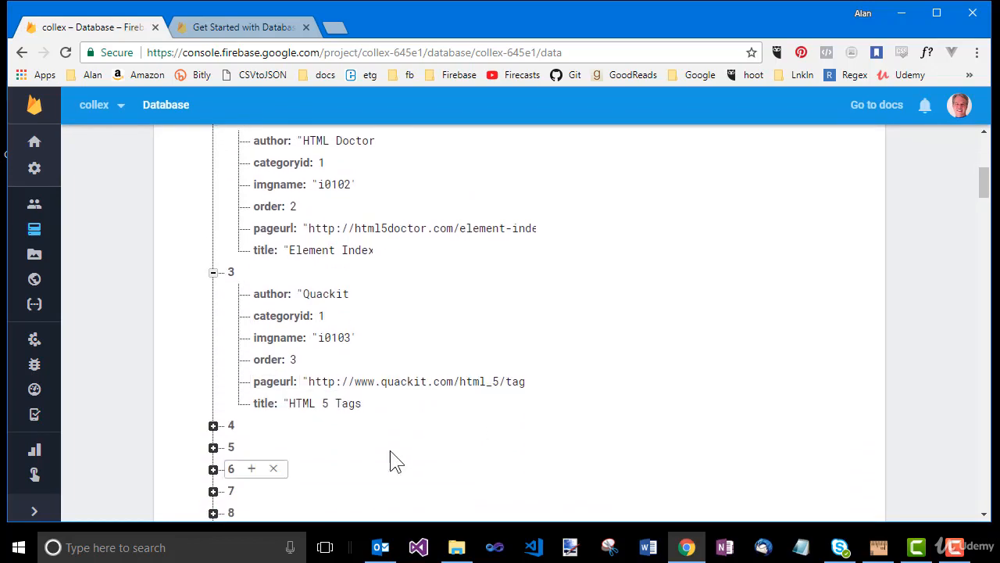
{"action": "left_click", "coordinate": [213, 427]}
{"action": "scroll", "coordinate": [598, 429], "scroll_direction": "up", "scroll_amount": 3}
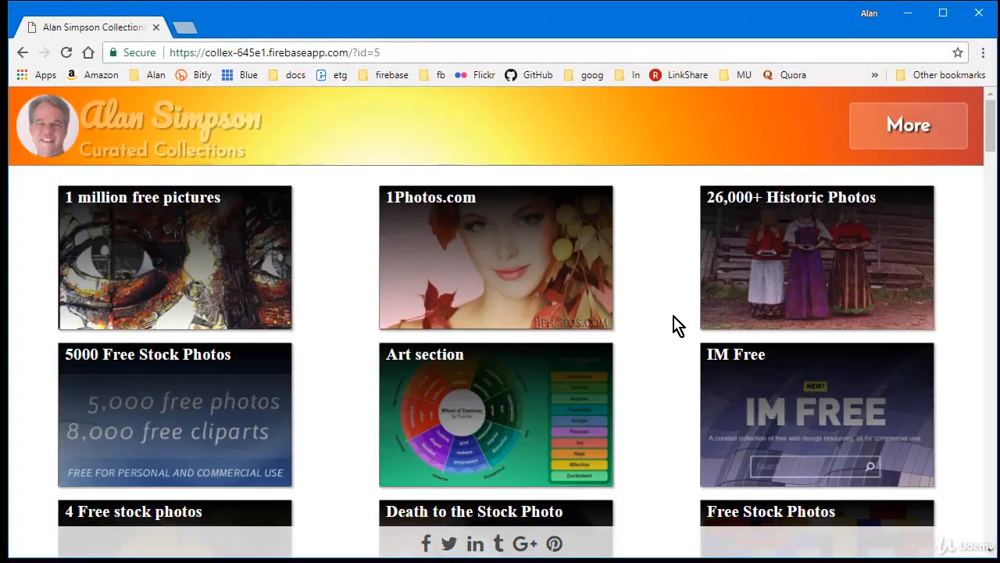
Step: Browse the free photo collection on the collex web page, and collapse the expanded data tree in the Firebase database
{"action": "scroll", "coordinate": [674, 324], "scroll_direction": "down", "scroll_amount": 2}
{"action": "scroll", "coordinate": [679, 326], "scroll_direction": "down", "scroll_amount": 3}
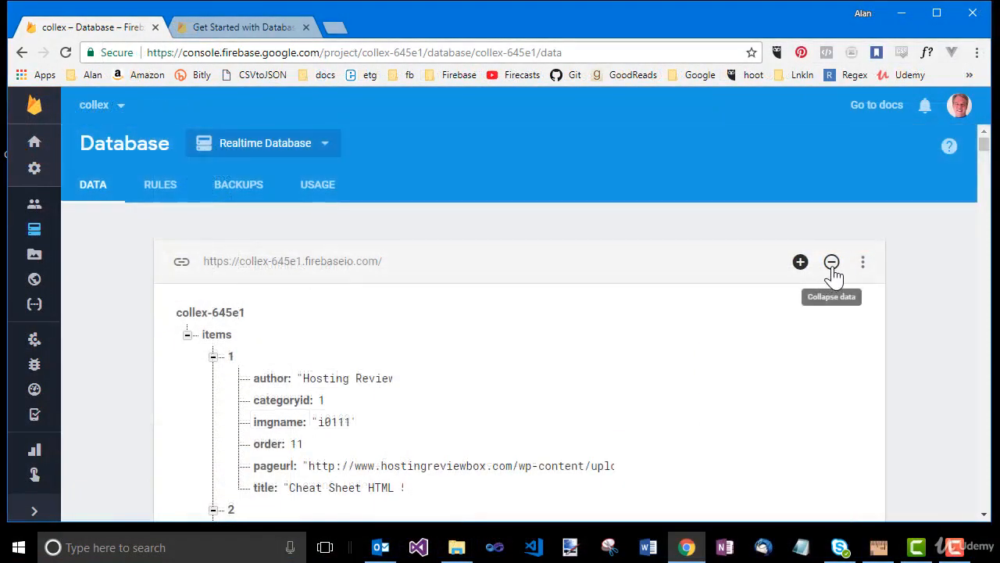
{"action": "left_click", "coordinate": [832, 262]}
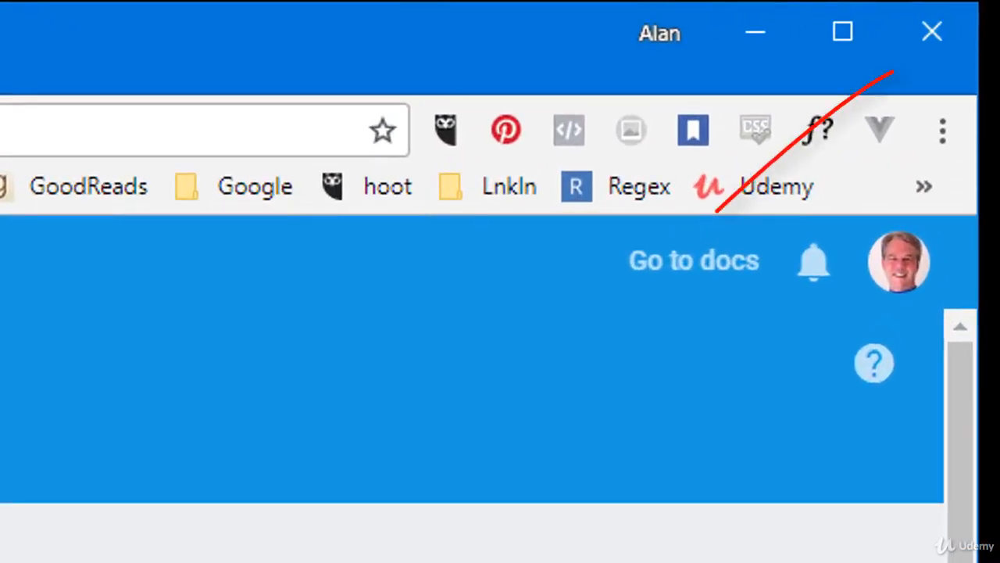